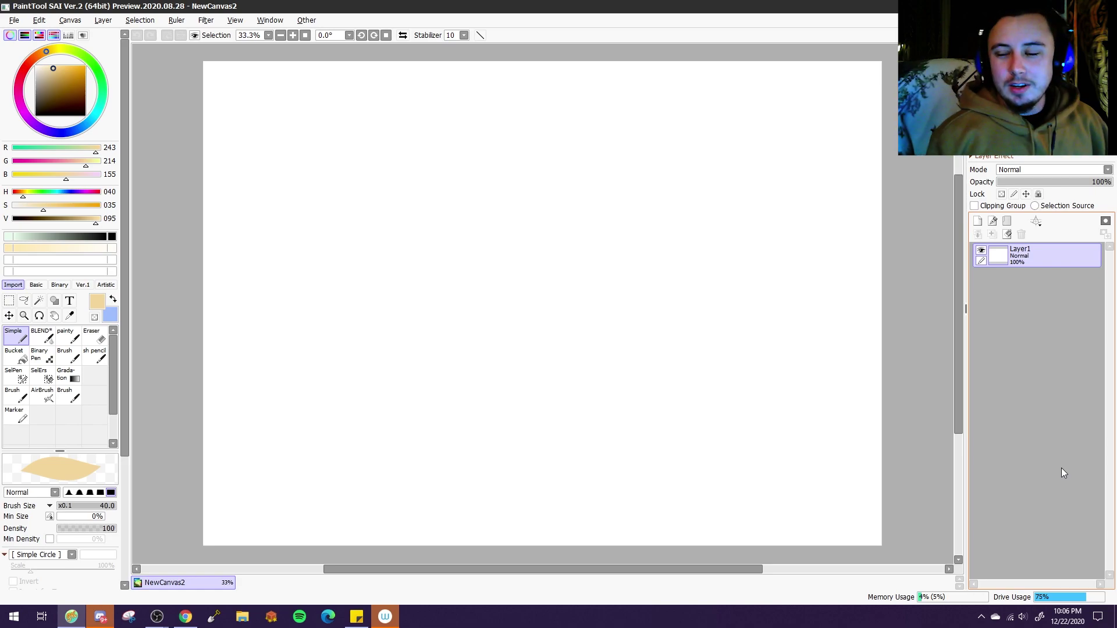
Return to SAI and add a new Symmetric Ruler that mirrors the canvas vertically
key("alt+Tab")
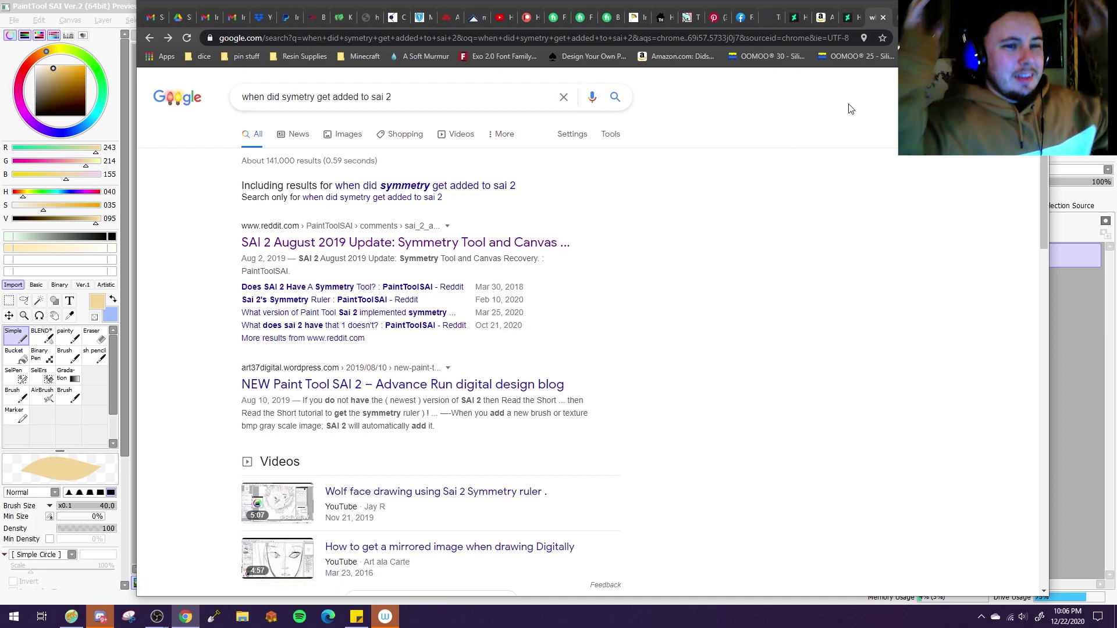
key("super+Down")
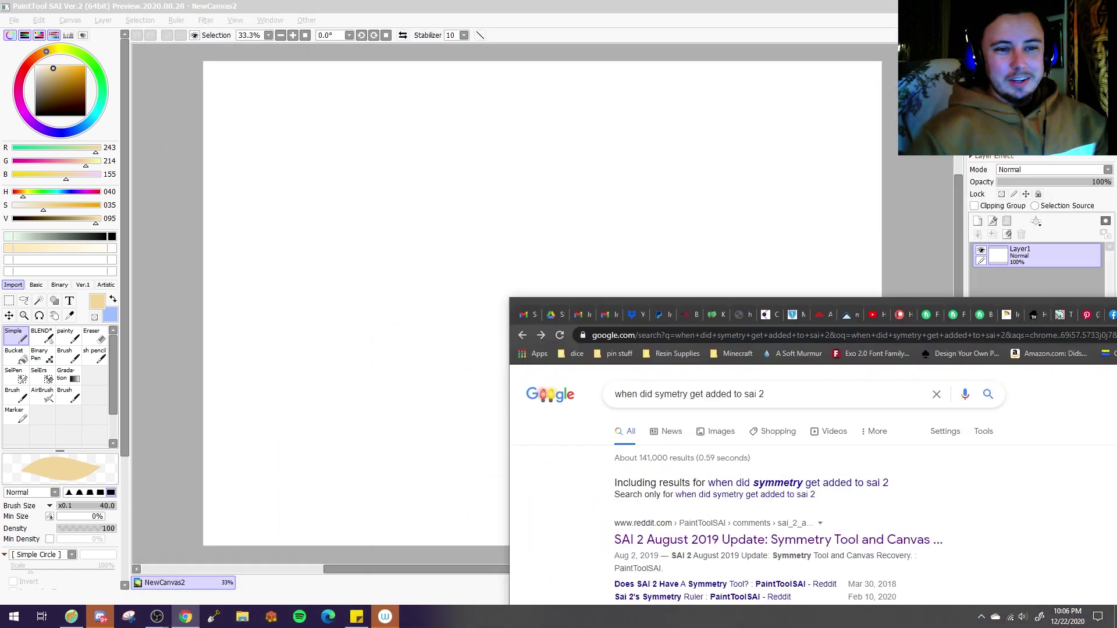
left_click(1084, 338)
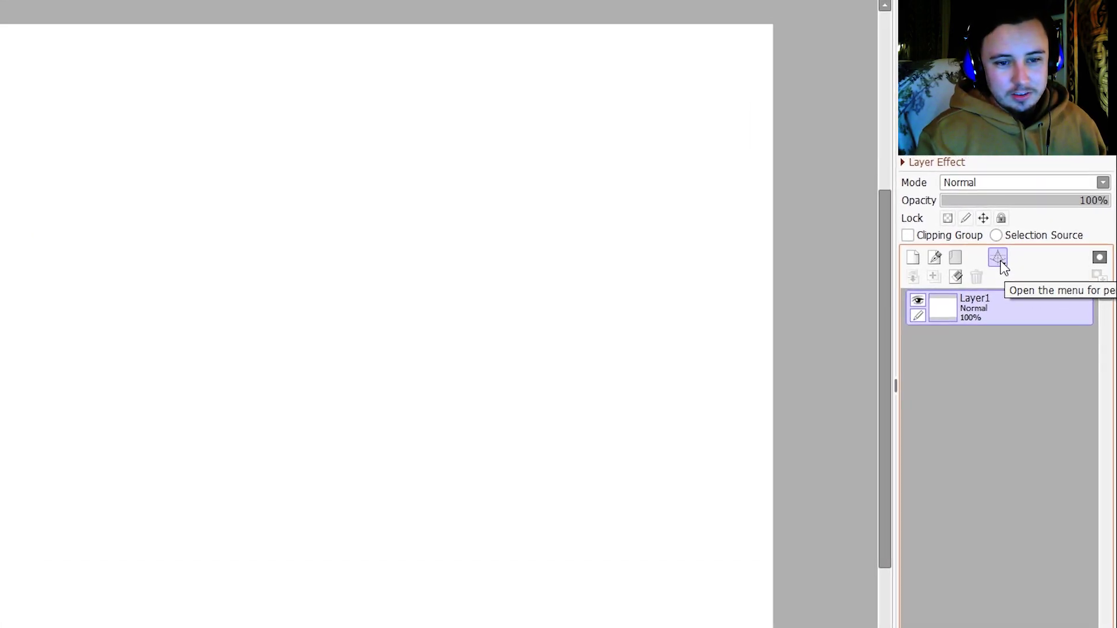
left_click(1018, 246)
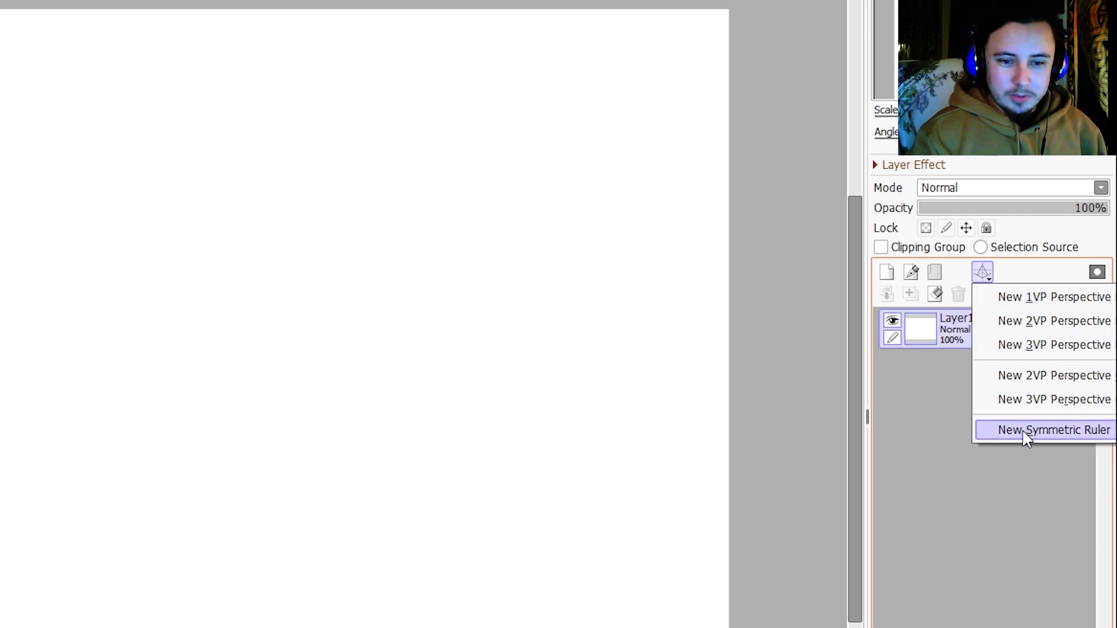
left_click(1069, 430)
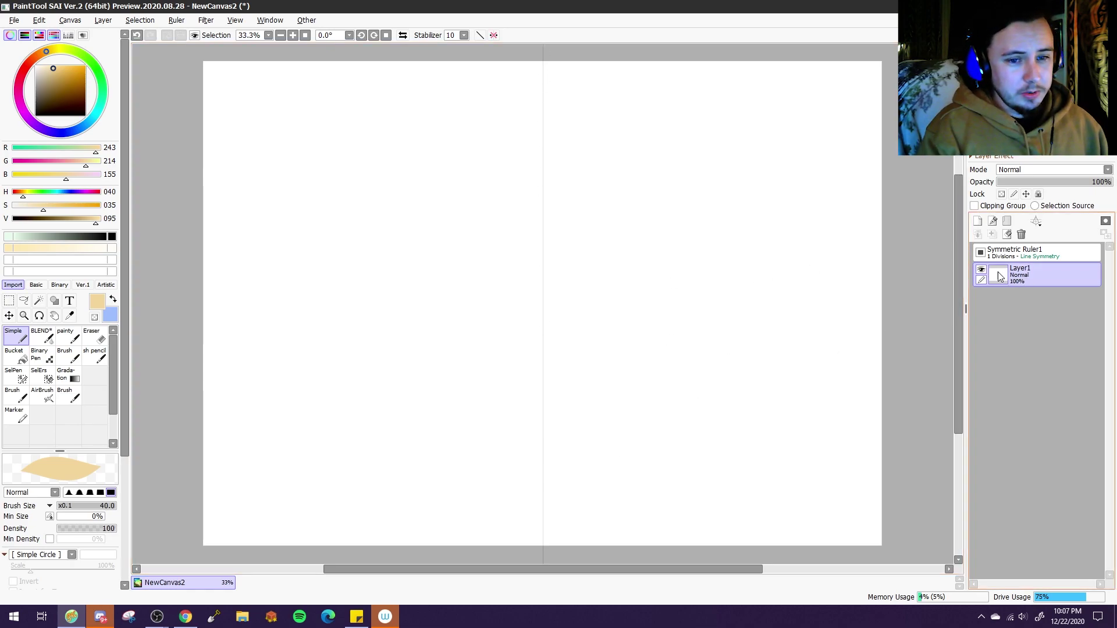
Pick pure black, test a mirrored curly stroke, then clear Layer1
left_click_drag(55, 72, 36, 116)
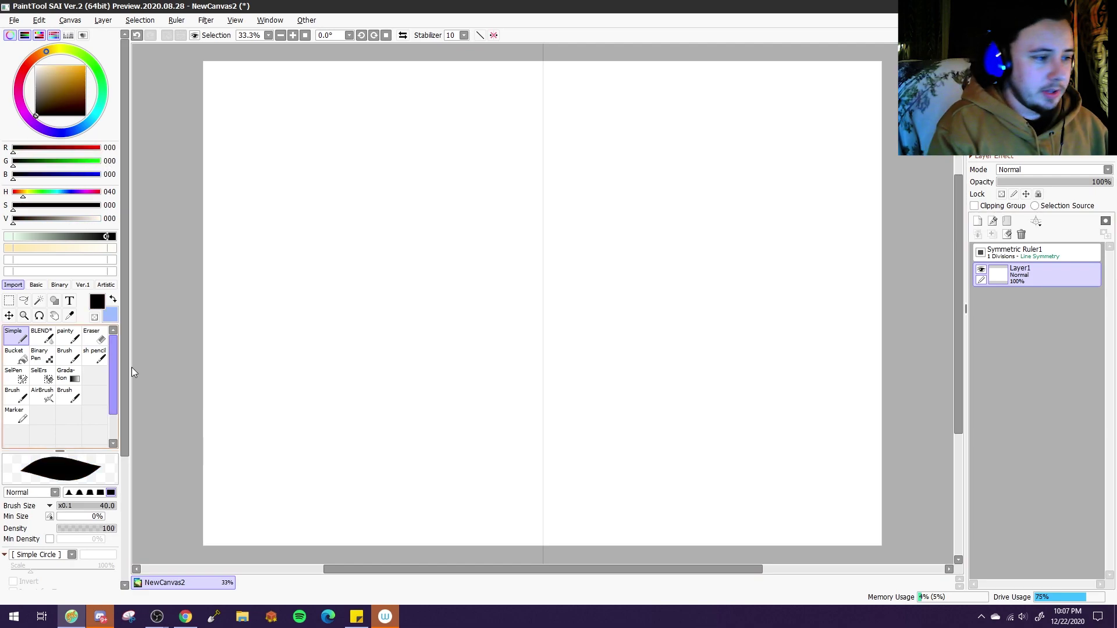
mouse_move(563, 279)
left_mouse_down()
mouse_move(593, 235)
mouse_move(646, 432)
mouse_move(663, 329)
mouse_move(768, 312)
mouse_move(823, 453)
mouse_move(752, 458)
left_mouse_up()
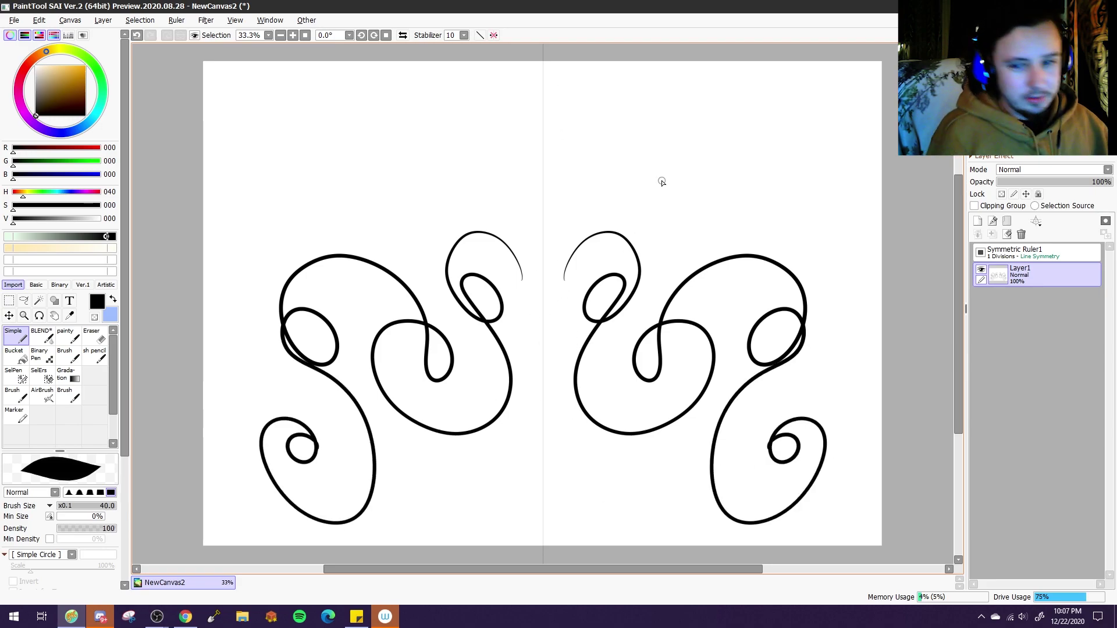
key("Delete")
Draw a mirrored pair of eyes with upper curves, lids and irises
mouse_move(602, 222)
left_mouse_down()
mouse_move(576, 252)
mouse_move(609, 221)
mouse_move(585, 232)
mouse_move(627, 221)
left_mouse_up()
mouse_move(579, 270)
left_mouse_down()
mouse_move(611, 238)
mouse_move(579, 246)
mouse_move(583, 233)
mouse_move(576, 263)
mouse_move(582, 234)
mouse_move(583, 262)
left_mouse_up()
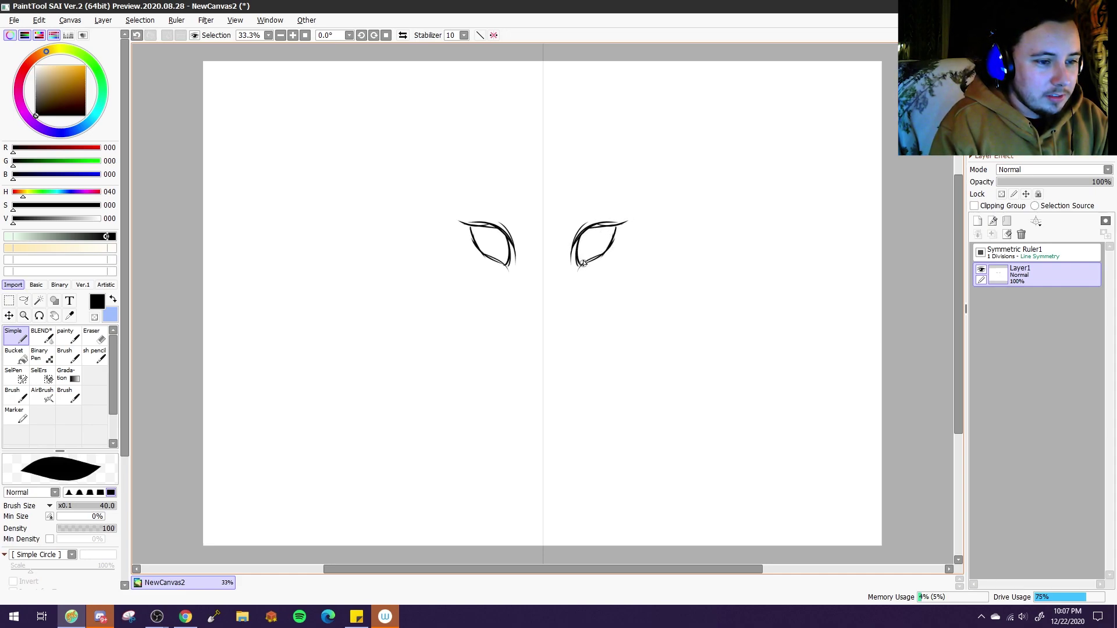
mouse_move(567, 216)
left_mouse_down()
mouse_move(585, 200)
mouse_move(570, 205)
mouse_move(584, 207)
mouse_move(564, 236)
left_mouse_up()
mouse_move(592, 199)
left_mouse_down()
mouse_move(581, 222)
mouse_move(599, 248)
mouse_move(583, 253)
mouse_move(604, 244)
mouse_move(605, 232)
mouse_move(583, 256)
mouse_move(615, 236)
left_mouse_up()
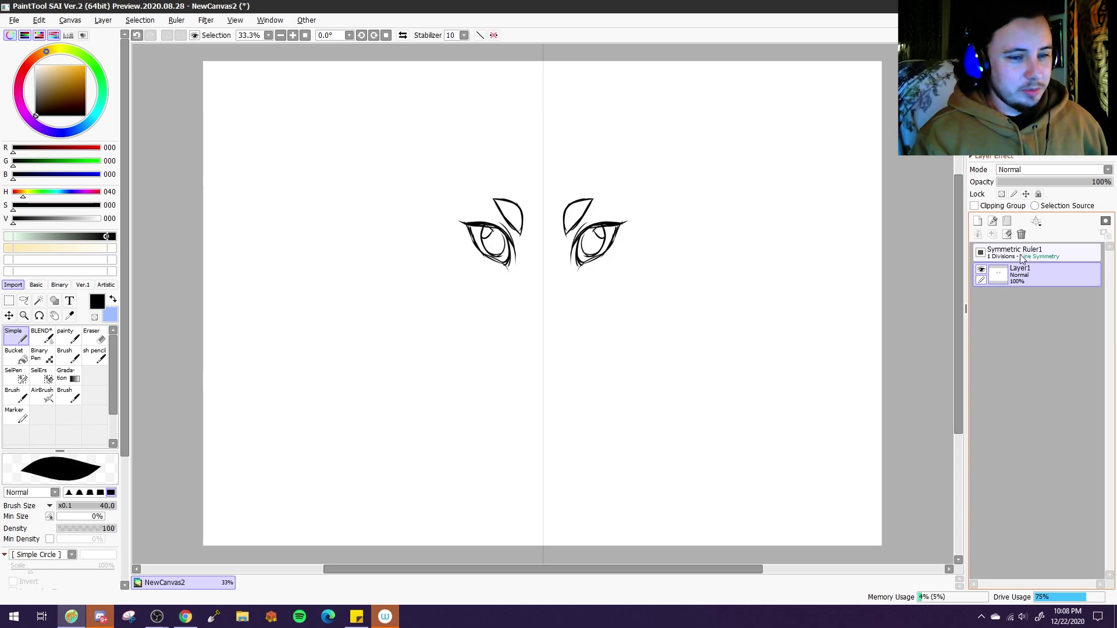
Set Symmetric Ruler1's Division to 8 in its Layer Property window
double_click(1035, 253)
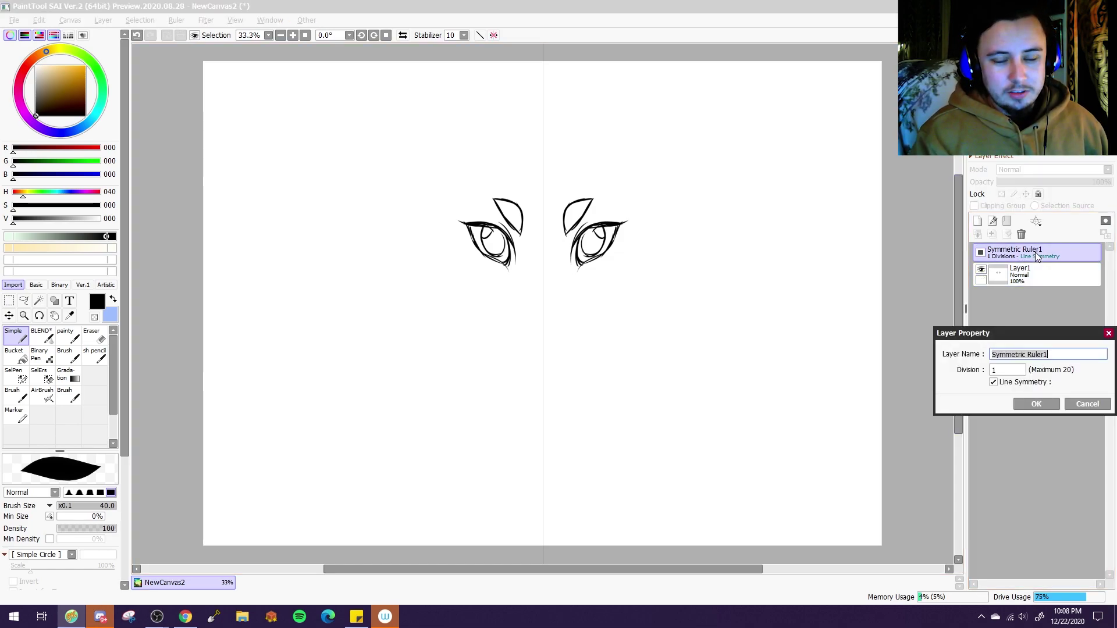
left_click_drag(1024, 339, 1001, 310)
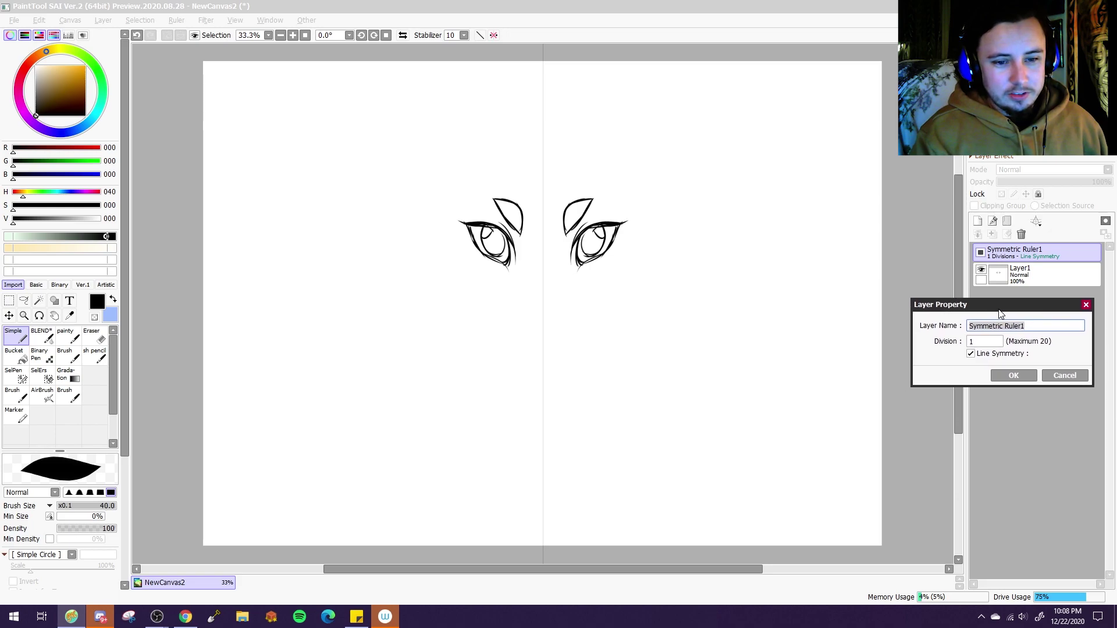
left_click(987, 343)
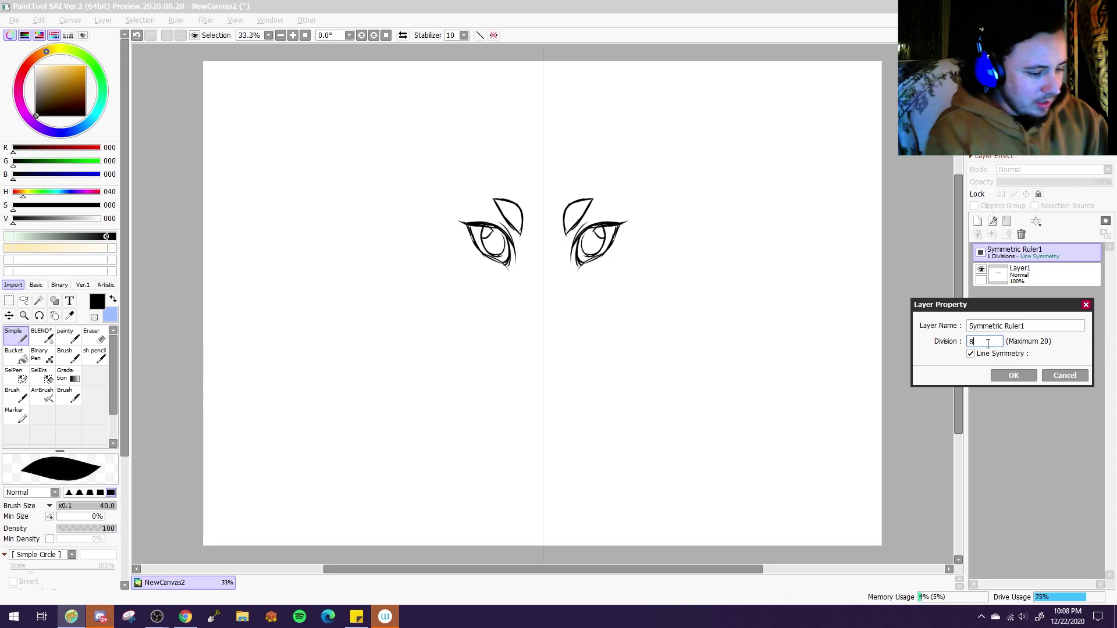
key("Return")
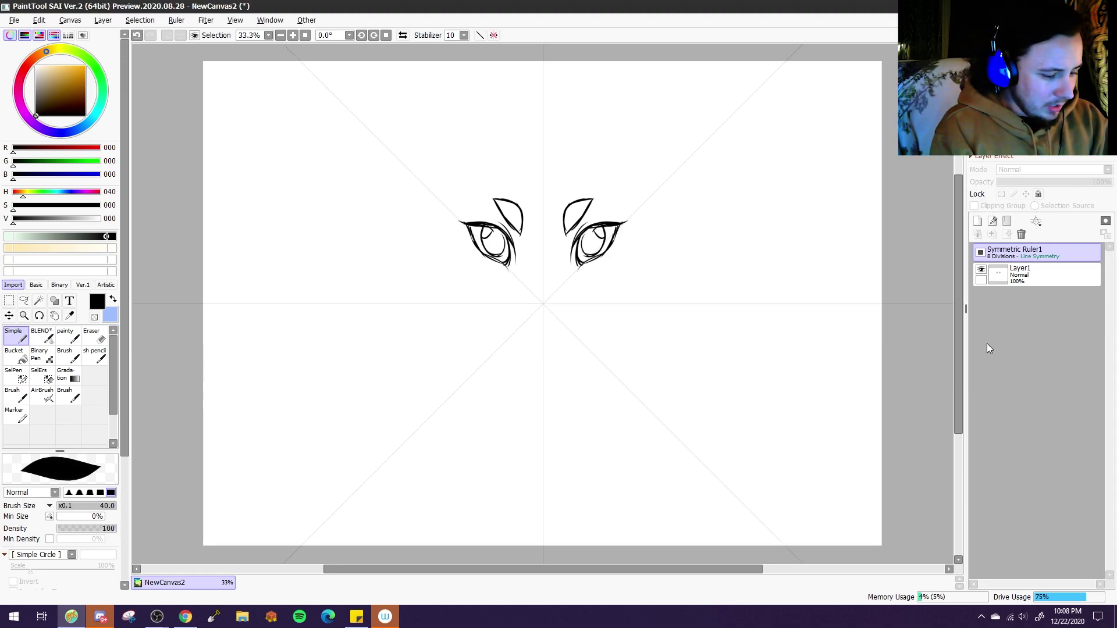
Hide Layer1 and add a new Layer2 placed under the symmetric ruler
left_click(981, 271)
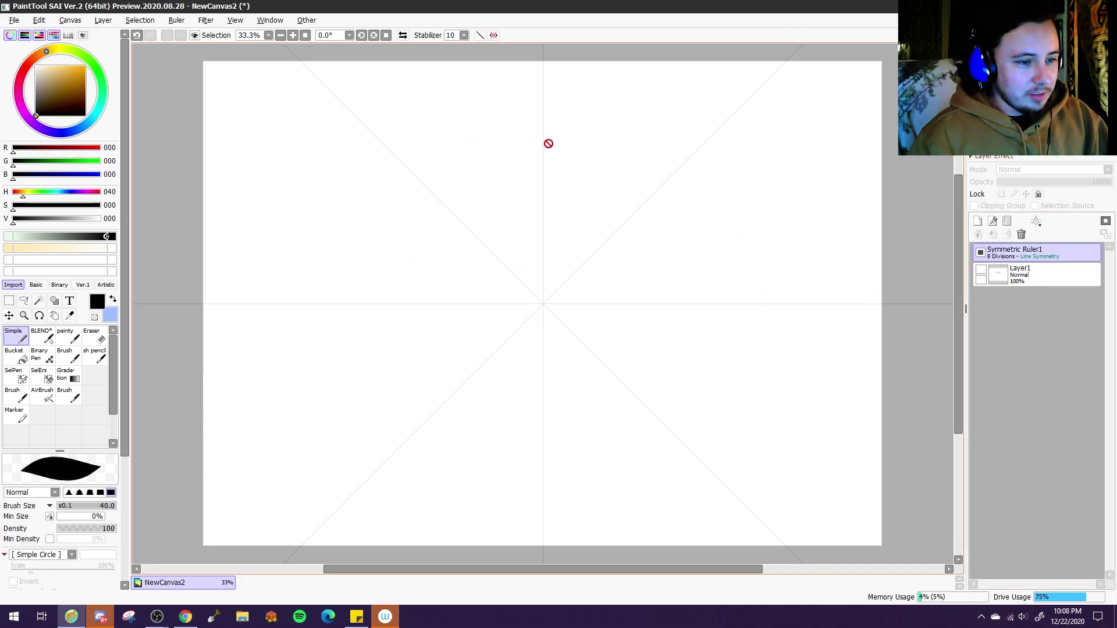
left_click(978, 221)
left_click_drag(1035, 260, 1041, 289)
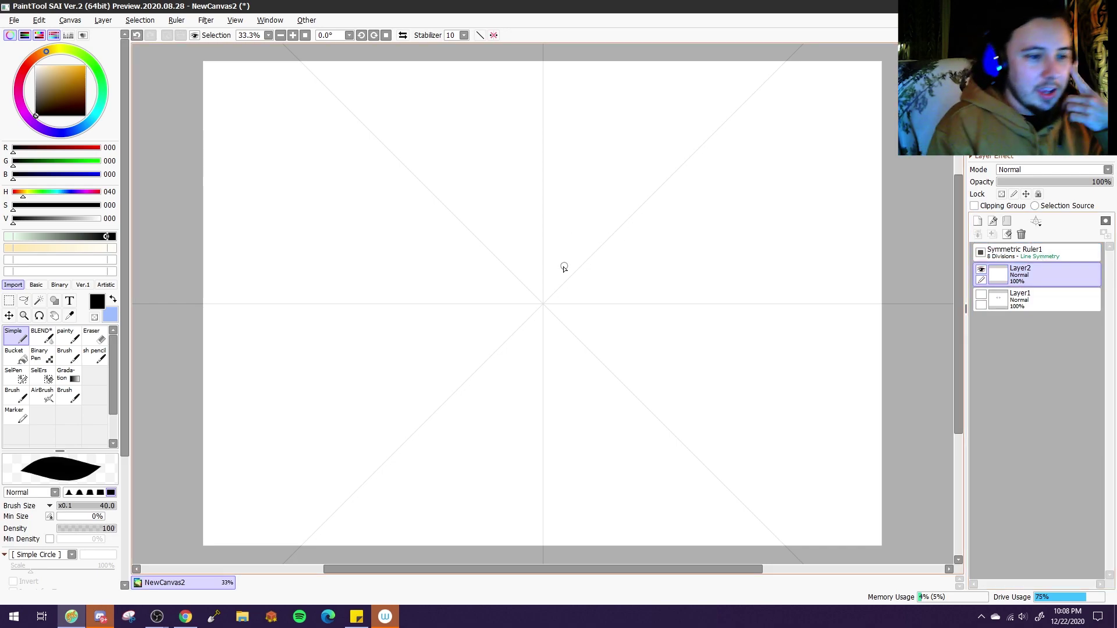
Draw the mandala's ornamental ring, inner diamonds, central stars and short stroke pairs
mouse_move(563, 267)
left_mouse_down()
mouse_move(568, 221)
mouse_move(599, 235)
mouse_move(615, 222)
mouse_move(578, 191)
mouse_move(596, 176)
left_mouse_up()
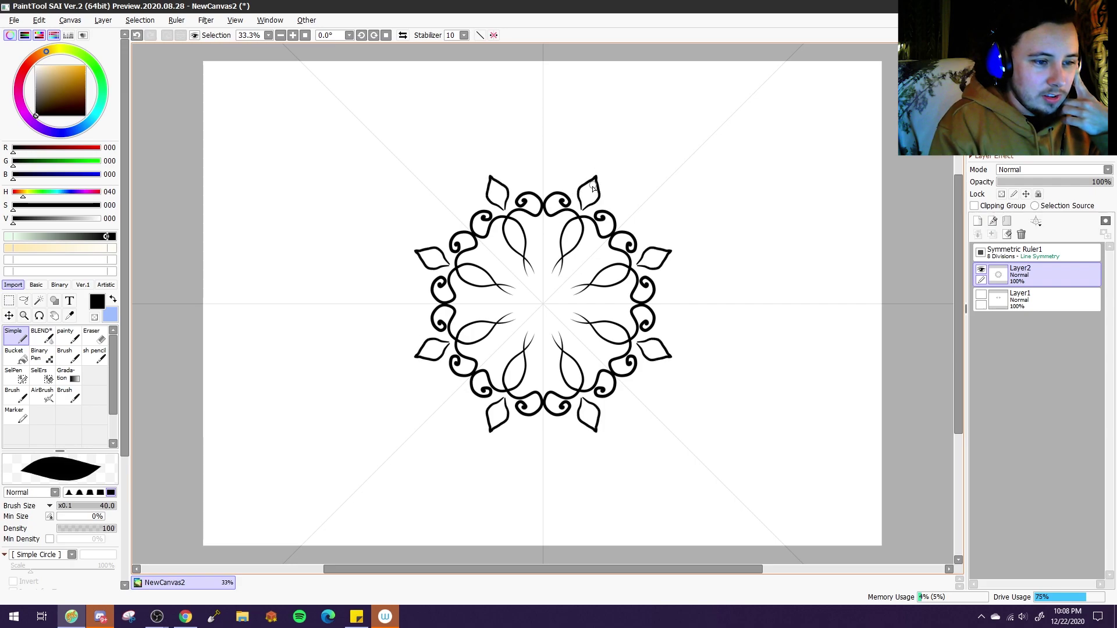
mouse_move(604, 246)
left_mouse_down()
mouse_move(579, 267)
mouse_move(607, 243)
left_mouse_up()
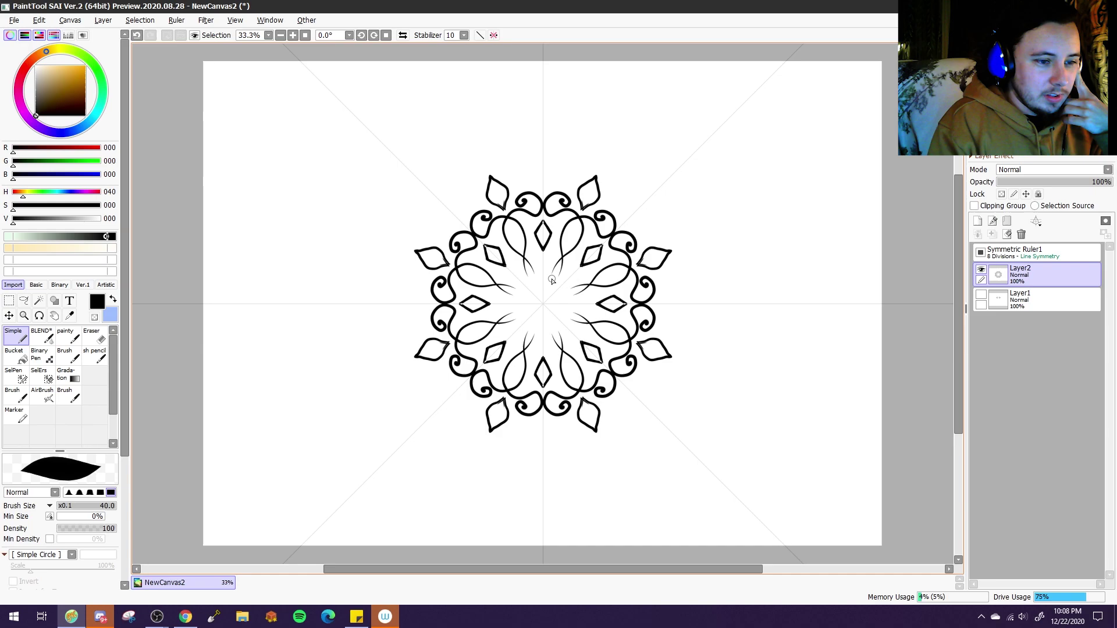
mouse_move(552, 274)
left_mouse_down()
mouse_move(559, 297)
mouse_move(560, 268)
left_mouse_up()
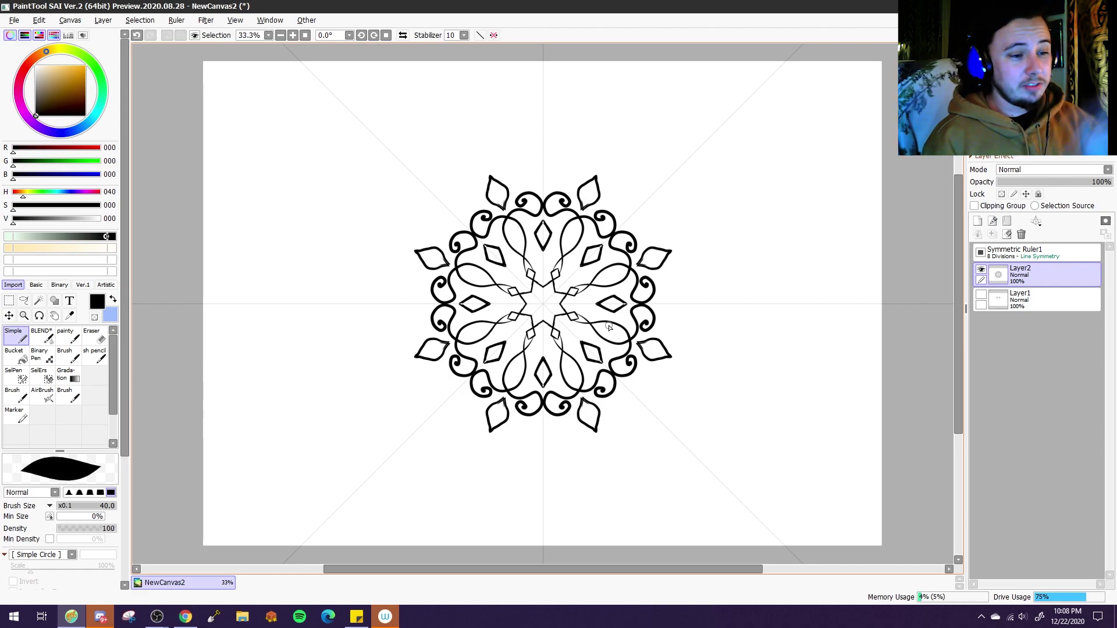
mouse_move(626, 228)
left_mouse_down()
mouse_move(628, 195)
mouse_move(682, 165)
left_mouse_up()
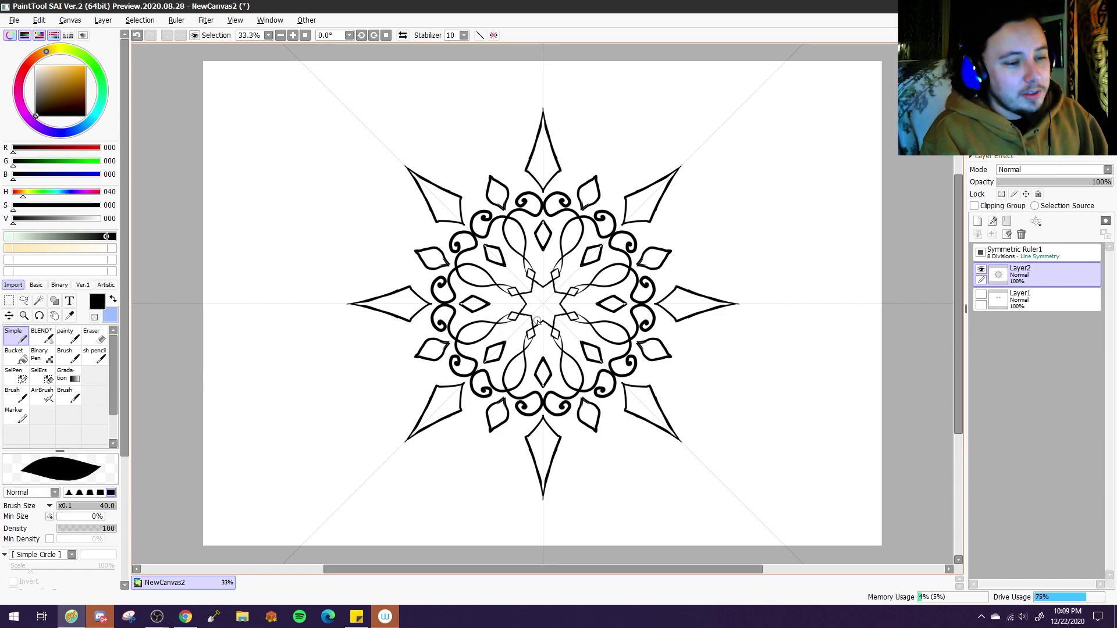
left_click_drag(538, 321, 534, 310)
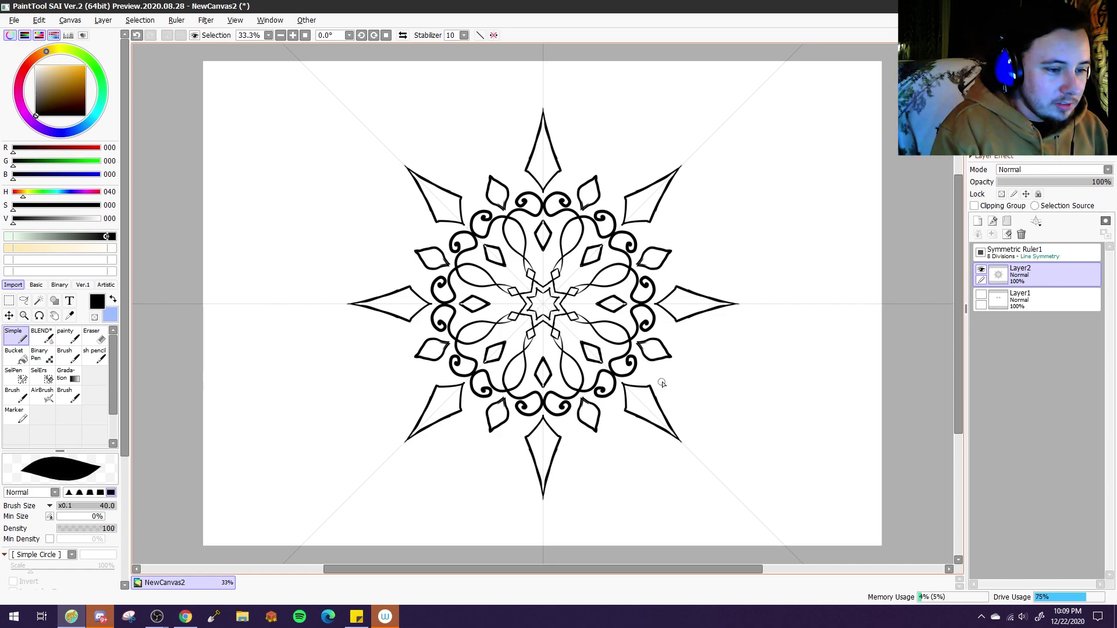
Extend the outer spikes into a larger eight-point star outline
left_click_drag(662, 377, 697, 455)
left_click_drag(651, 402, 701, 463)
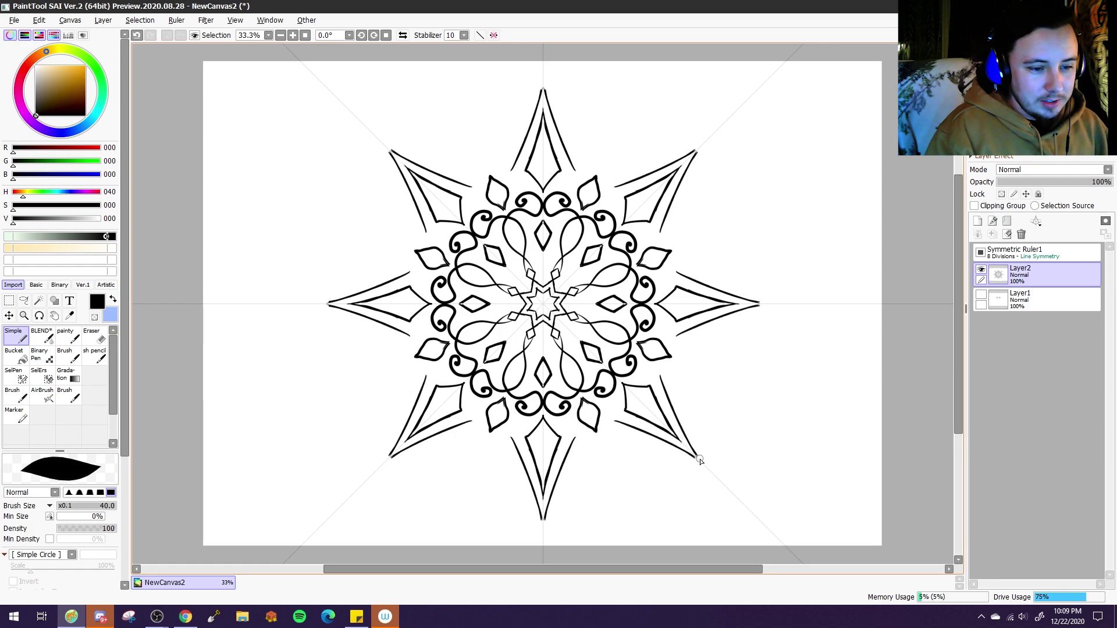
mouse_move(661, 378)
left_mouse_down()
mouse_move(696, 367)
mouse_move(689, 349)
mouse_move(672, 393)
mouse_move(693, 386)
mouse_move(684, 379)
mouse_move(693, 389)
left_mouse_up()
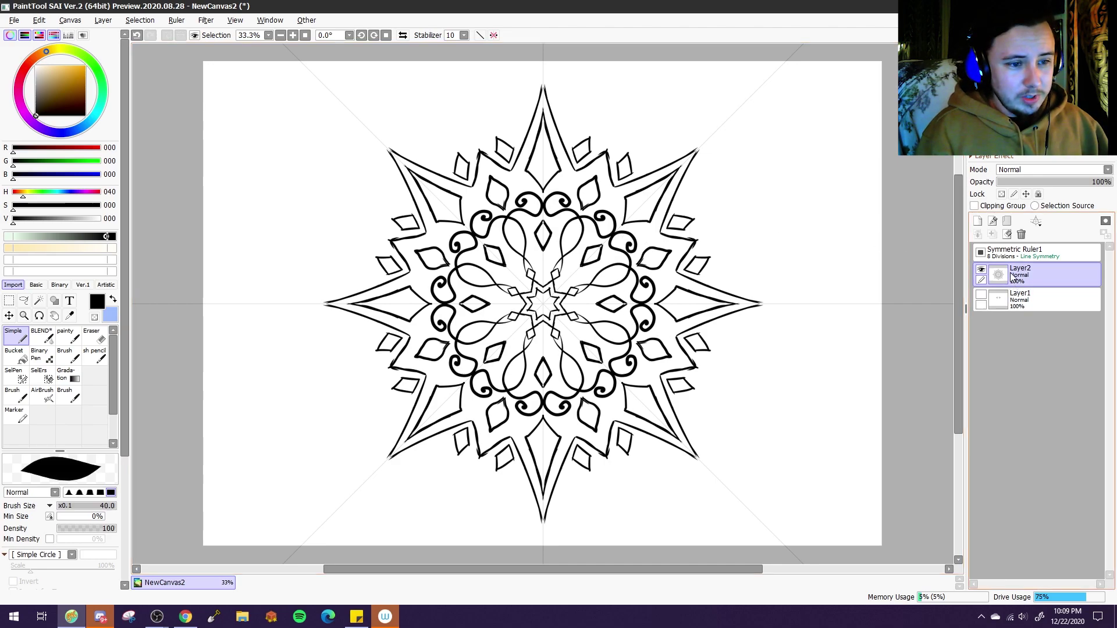
Hide the Layer2 mandala and add an empty Layer3
left_click(980, 270)
left_click(977, 222)
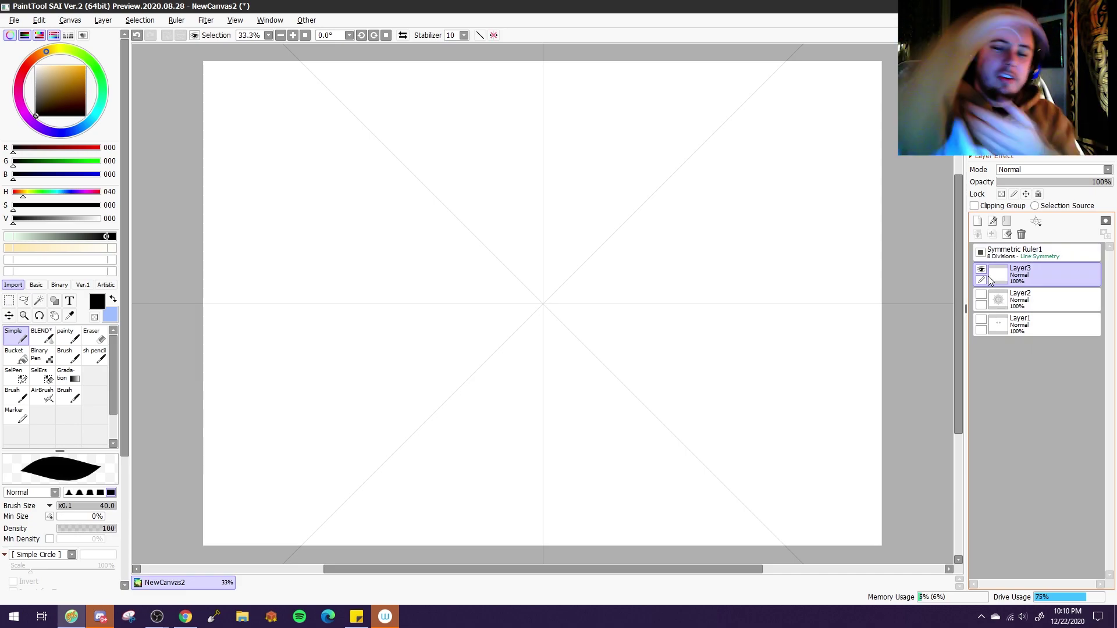
Uncheck Line Symmetry on Symmetric Ruler1, keeping 8 divisions, and reselect Layer3
double_click(1026, 256)
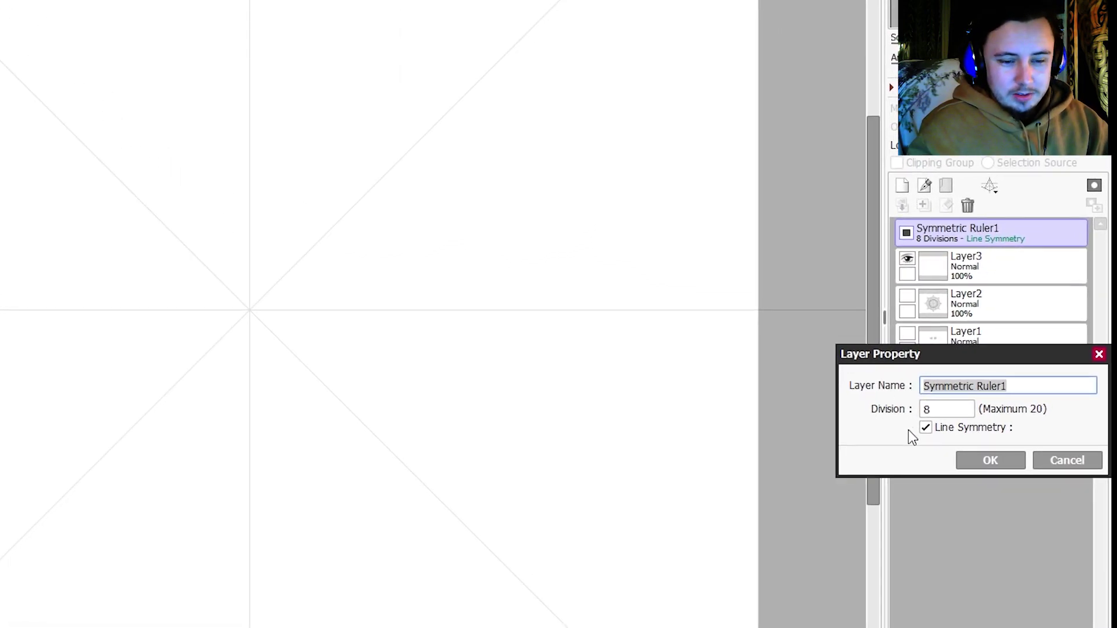
left_click(925, 428)
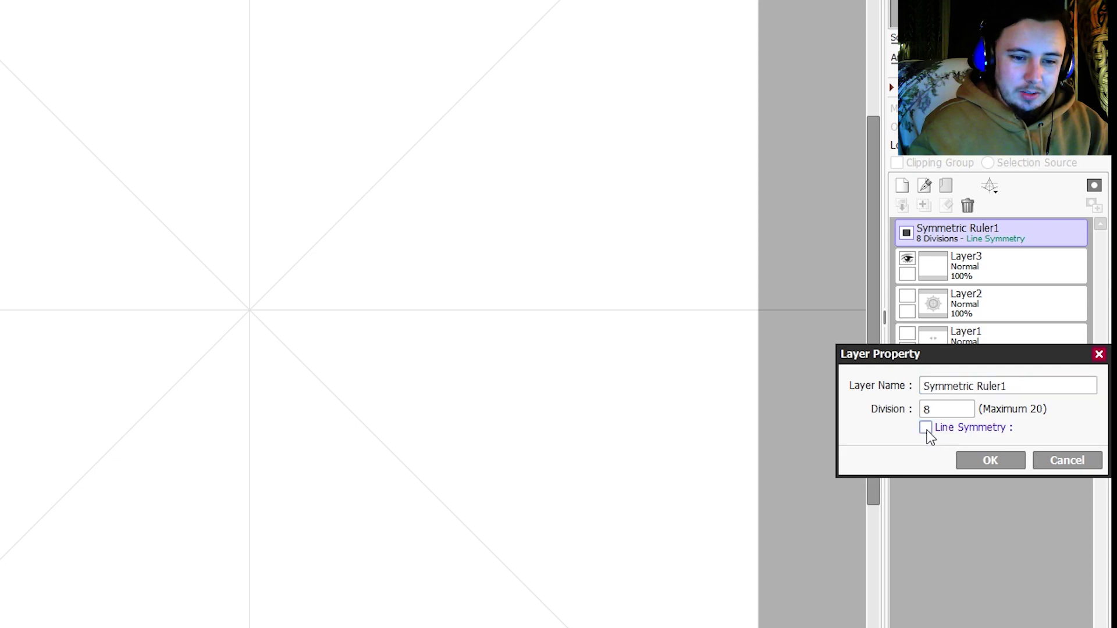
left_click(990, 461)
left_click(988, 266)
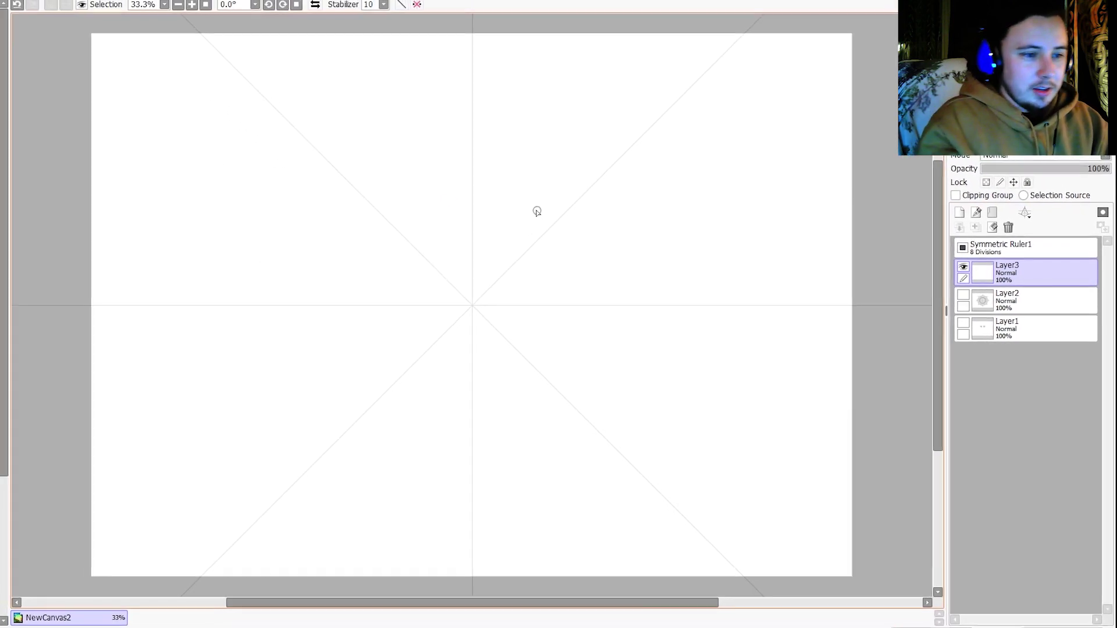
Draw eight rotational curls, a central spiral, and a scalloped outline joining them
mouse_move(524, 243)
left_mouse_down()
mouse_move(531, 193)
mouse_move(506, 196)
left_mouse_up()
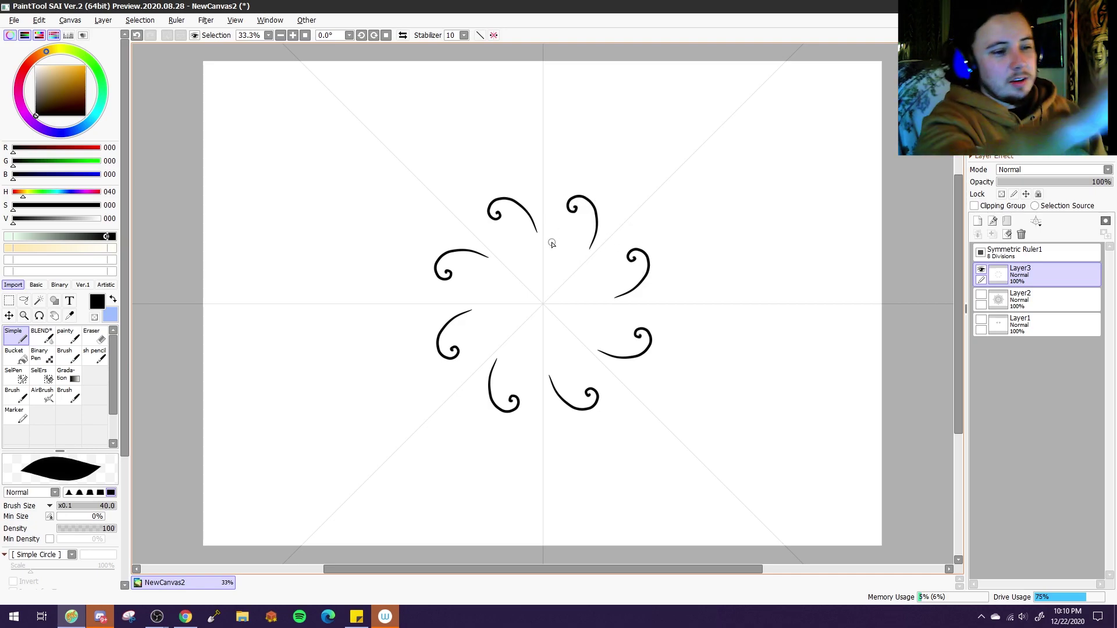
mouse_move(544, 306)
left_mouse_down()
mouse_move(564, 323)
mouse_move(589, 304)
mouse_move(588, 266)
mouse_move(605, 286)
mouse_move(586, 264)
mouse_move(608, 281)
mouse_move(618, 243)
mouse_move(651, 234)
mouse_move(664, 260)
mouse_move(661, 284)
left_mouse_up()
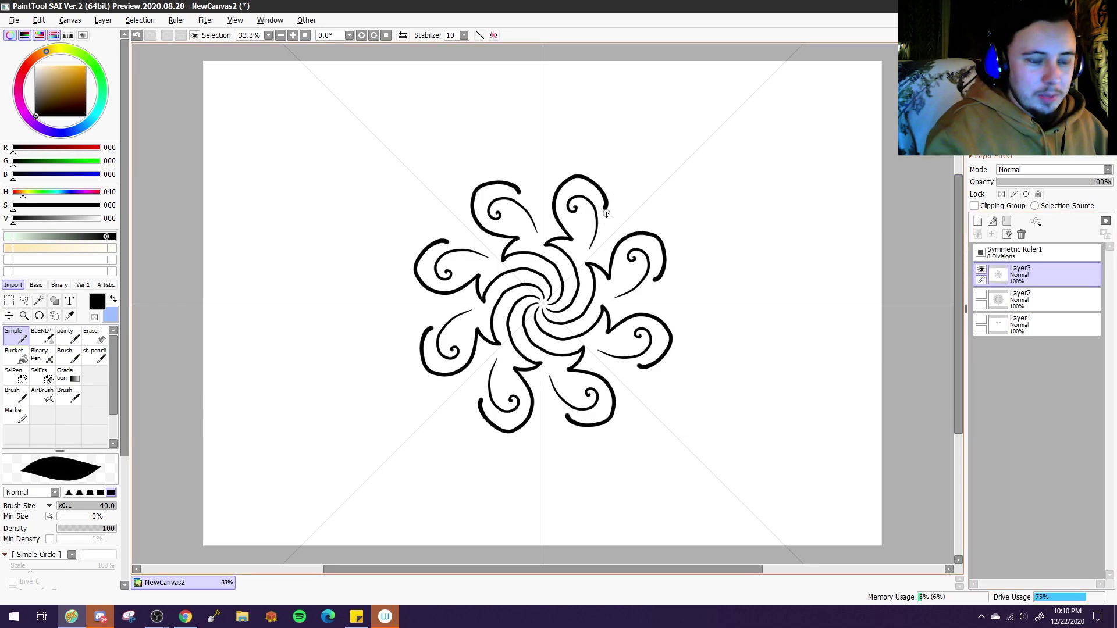
mouse_move(606, 214)
left_mouse_down()
mouse_move(642, 232)
mouse_move(609, 260)
left_mouse_up()
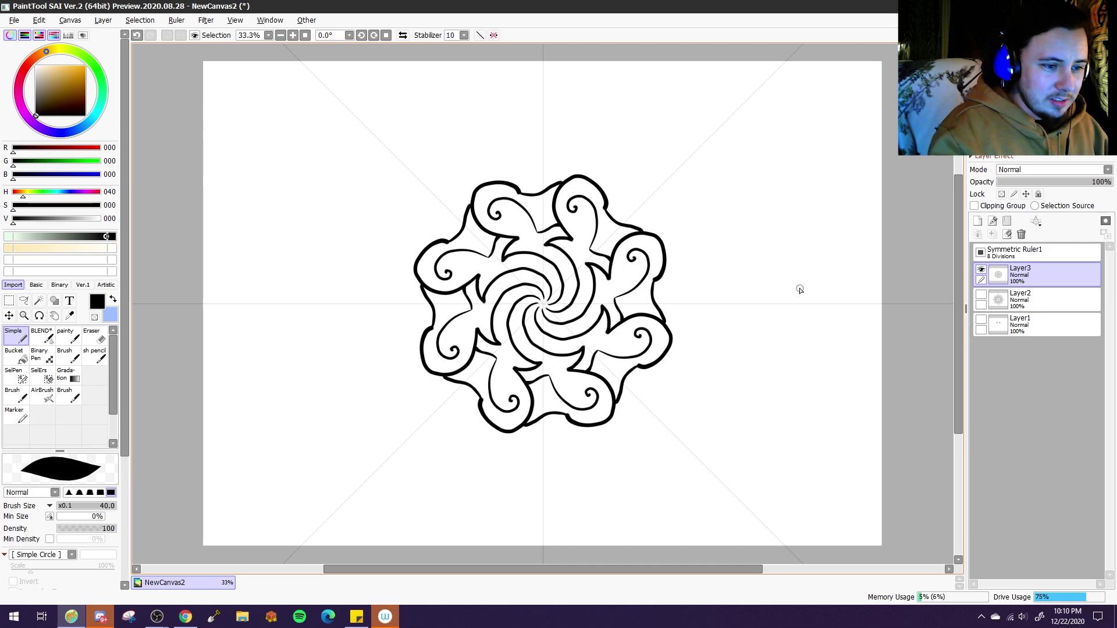
Hide Layer3, add Layer4, and enlarge the brush to size 120
left_click(981, 269)
left_click(977, 221)
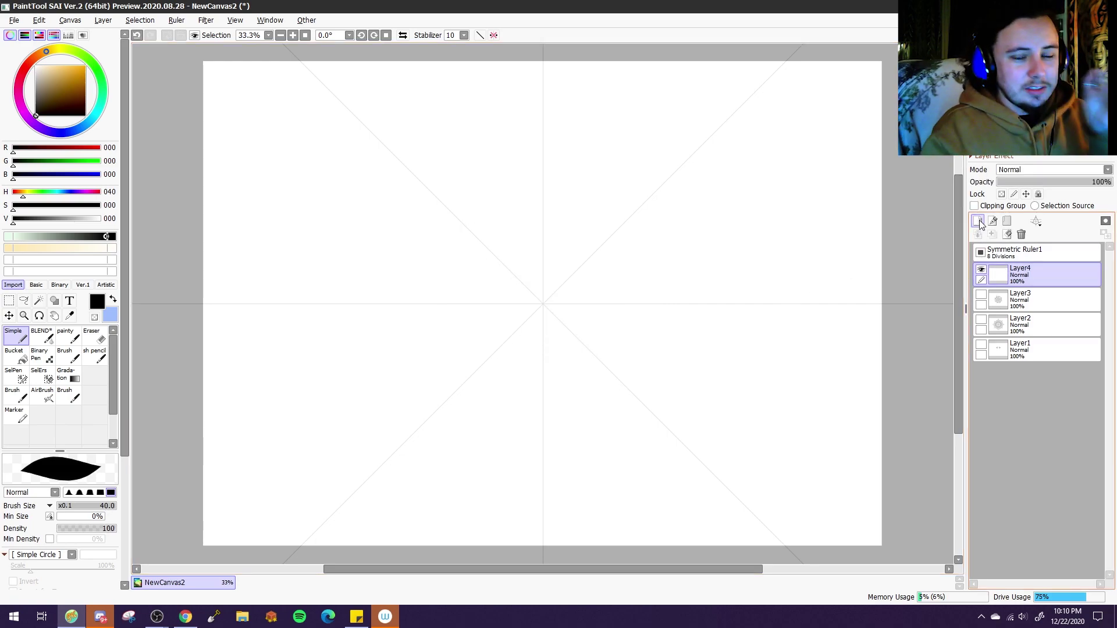
key("bracketright")
key("bracketright")
key("bracketright")
key("bracketright")
key("bracketright")
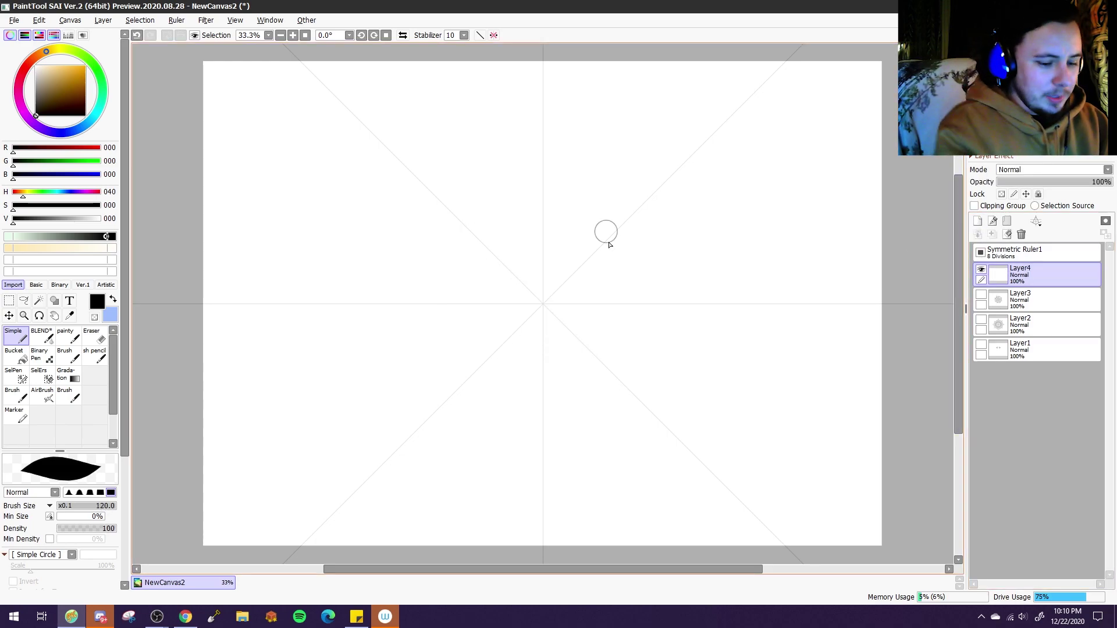
Draw thick radial dashes, petal dots and curling arms around the centre
mouse_move(550, 295)
left_mouse_down()
mouse_move(563, 253)
mouse_move(543, 244)
mouse_move(547, 270)
mouse_move(539, 240)
mouse_move(558, 296)
mouse_move(561, 272)
mouse_move(546, 303)
mouse_move(541, 295)
mouse_move(592, 310)
left_mouse_up()
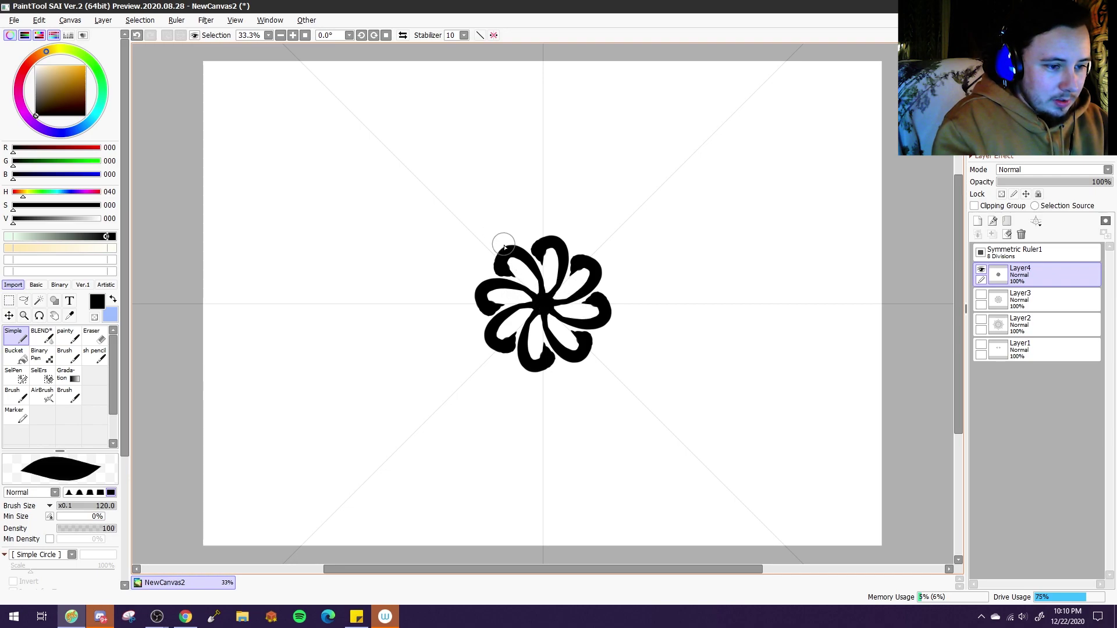
left_click(519, 272)
mouse_move(518, 272)
left_mouse_down()
mouse_move(510, 196)
mouse_move(484, 198)
mouse_move(504, 228)
mouse_move(529, 223)
mouse_move(559, 169)
mouse_move(551, 192)
mouse_move(570, 160)
mouse_move(610, 156)
left_mouse_up()
mouse_move(549, 206)
left_mouse_down()
mouse_move(567, 150)
mouse_move(605, 156)
mouse_move(612, 170)
left_mouse_up()
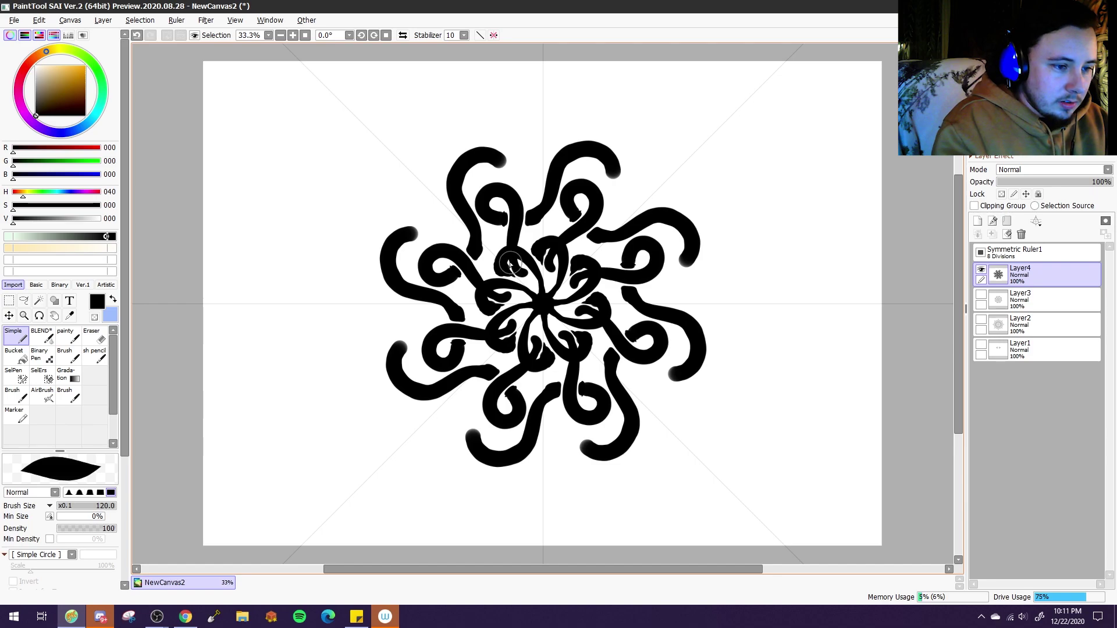
Undo a stroke, erase stray inner bits, and extend the top-right arm outward
key("ctrl+z")
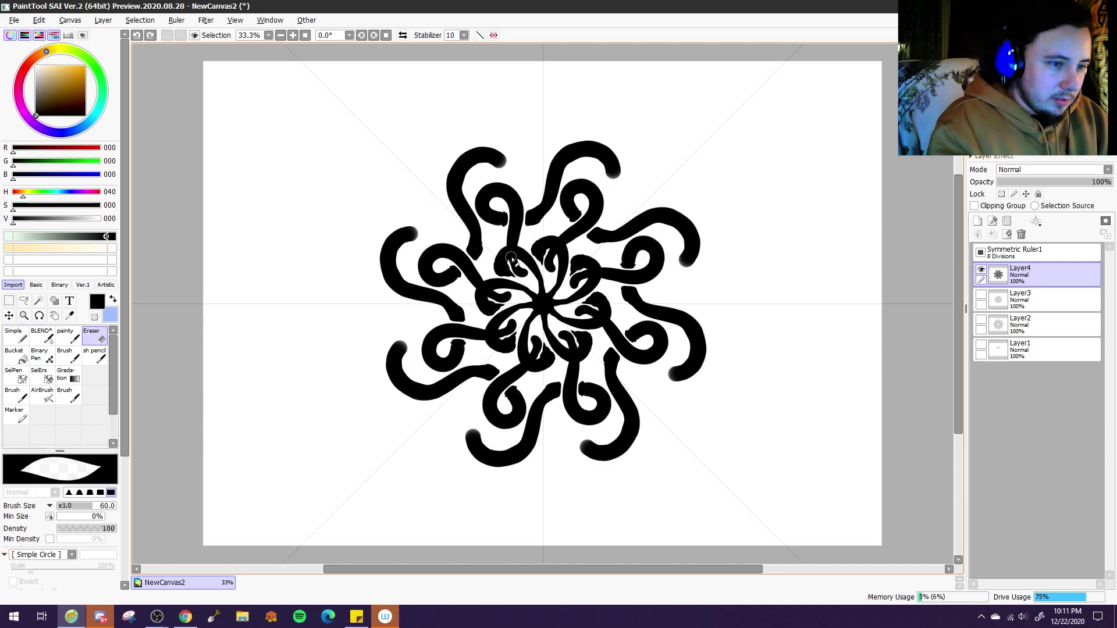
key("e")
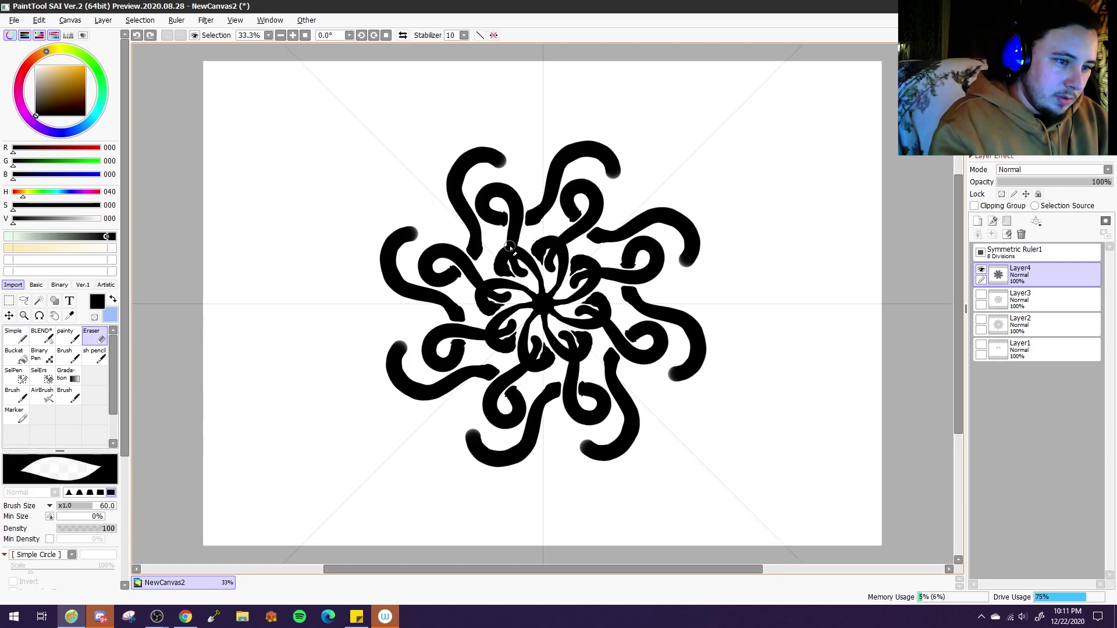
left_click_drag(510, 247, 511, 246)
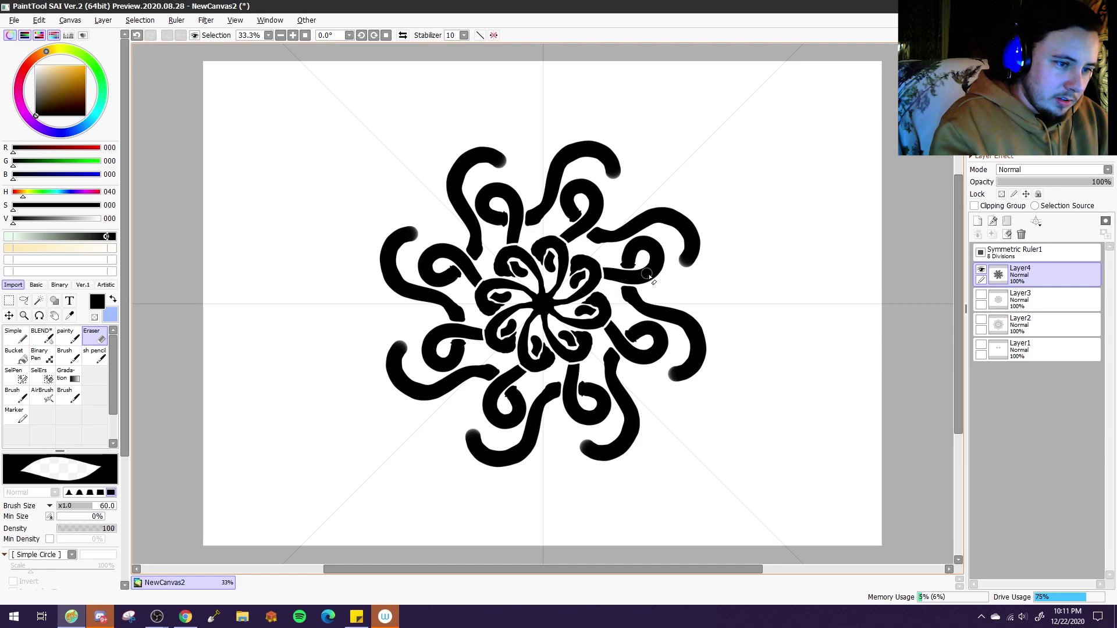
key("b")
scroll(628, 256, "up", 1)
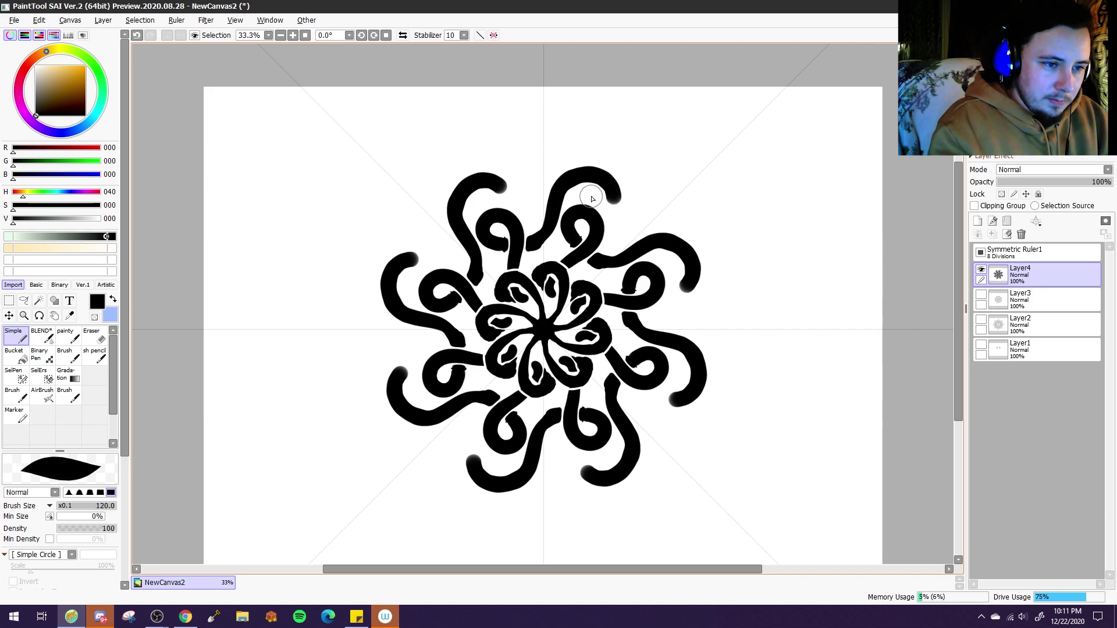
mouse_move(582, 195)
left_mouse_down()
mouse_move(607, 214)
mouse_move(639, 187)
mouse_move(618, 148)
mouse_move(616, 199)
mouse_move(663, 197)
mouse_move(644, 152)
mouse_move(637, 183)
left_mouse_up()
key("e")
key("n")
scroll(780, 179, "right", 2)
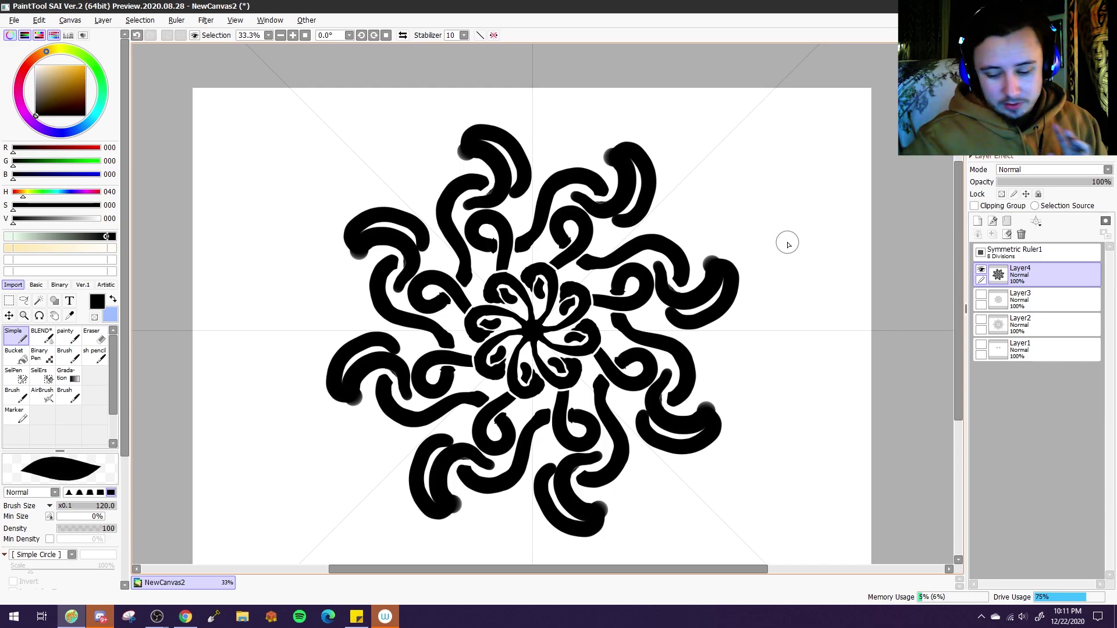
Toggle Layer2, Layer3 and Layer4 visibility to compare, ending with all hidden
left_click(981, 270)
left_click(982, 300)
left_click(981, 270)
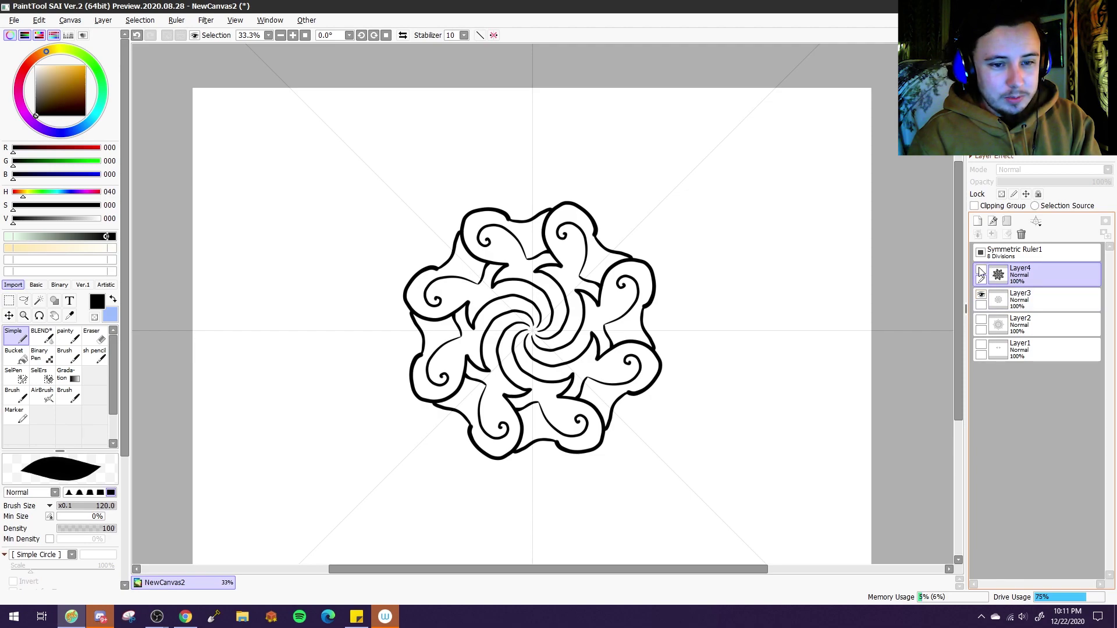
left_click(981, 299)
left_click(981, 324)
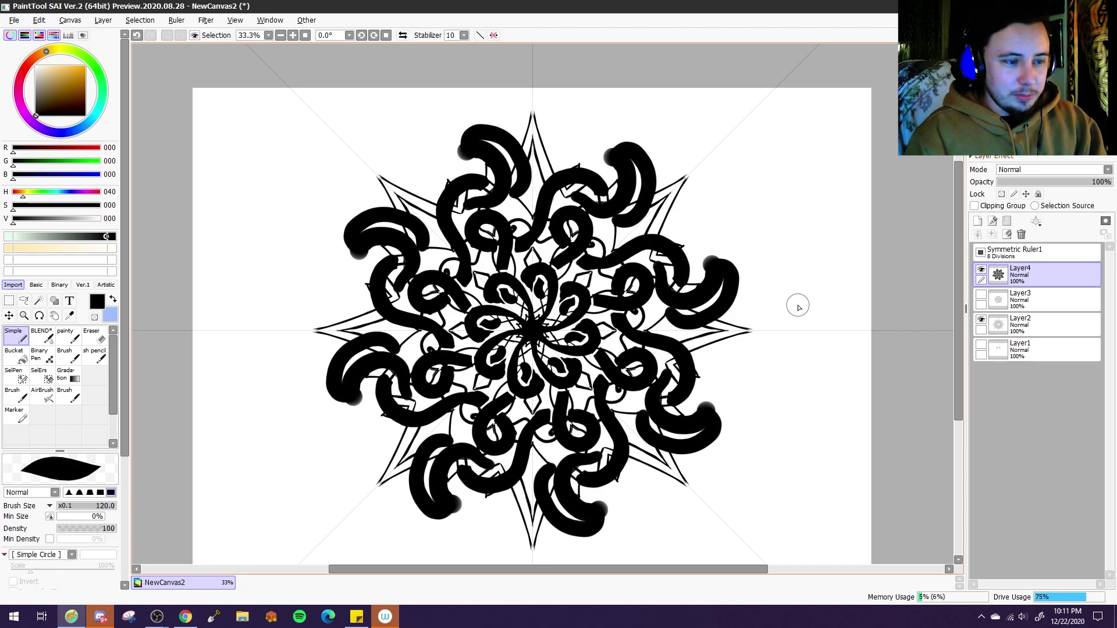
left_click(981, 321)
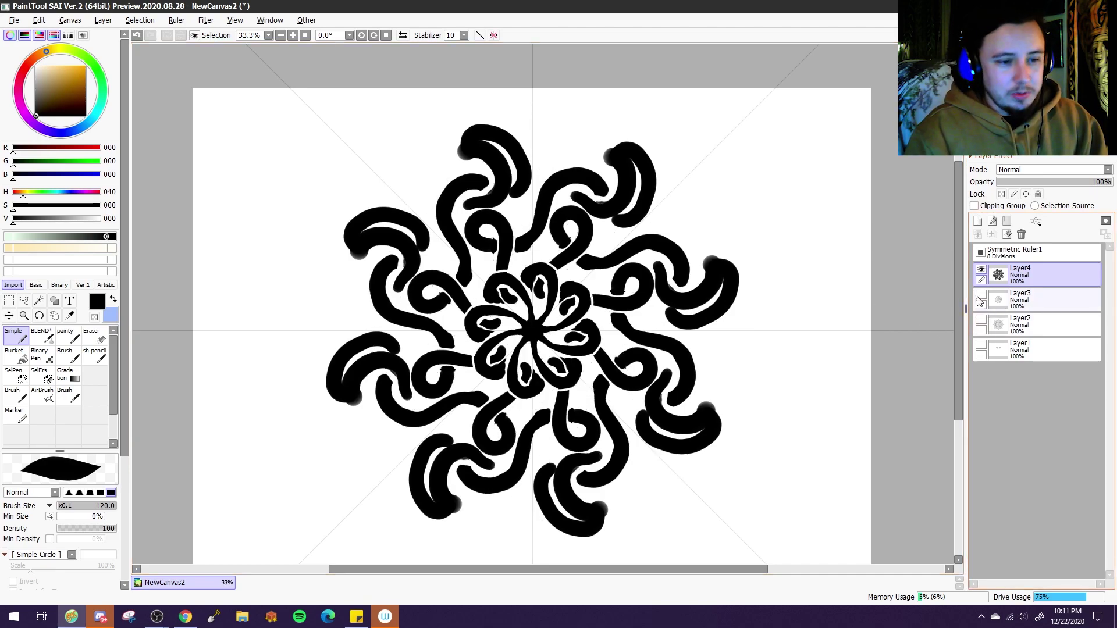
left_click(982, 271)
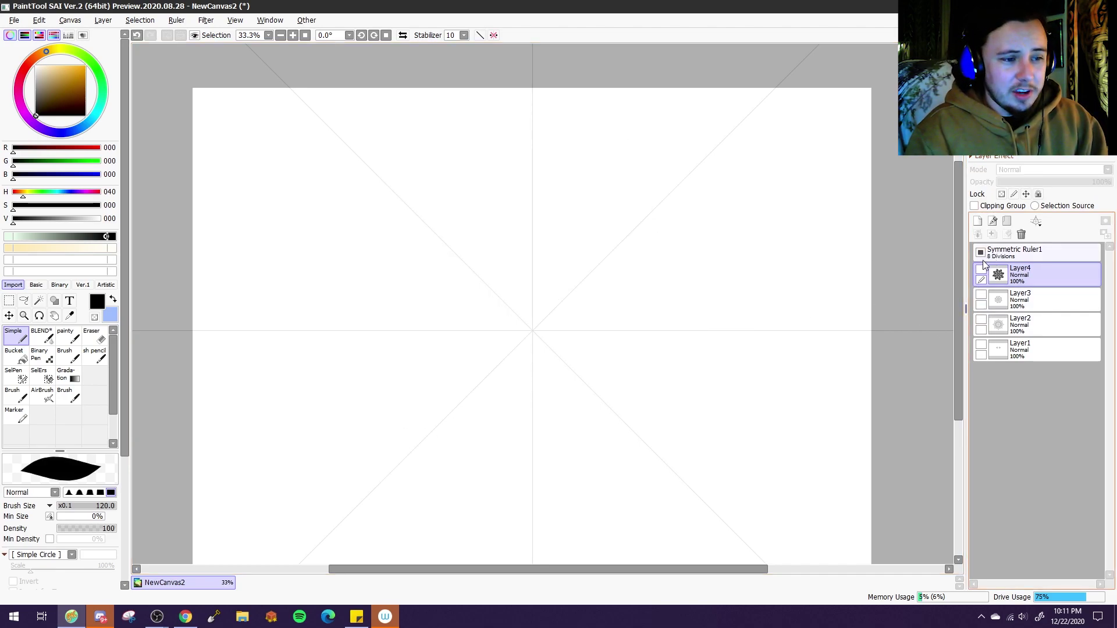
Change the symmetric ruler to 20 divisions and add a new Layer5
double_click(996, 255)
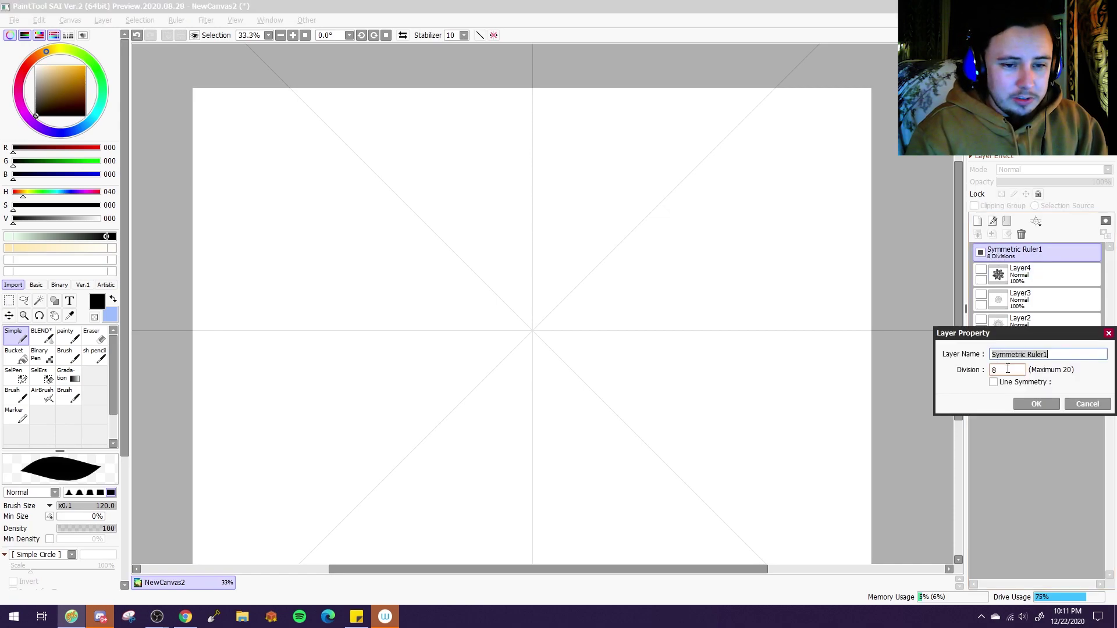
left_click(1008, 369)
type("20")
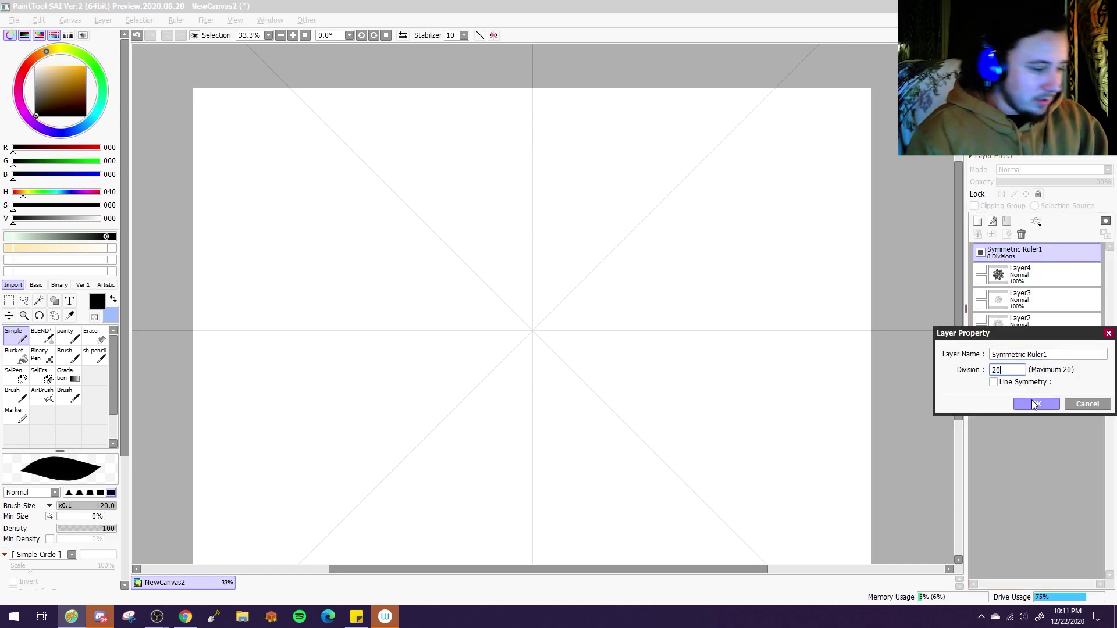
left_click(1027, 406)
left_click(977, 221)
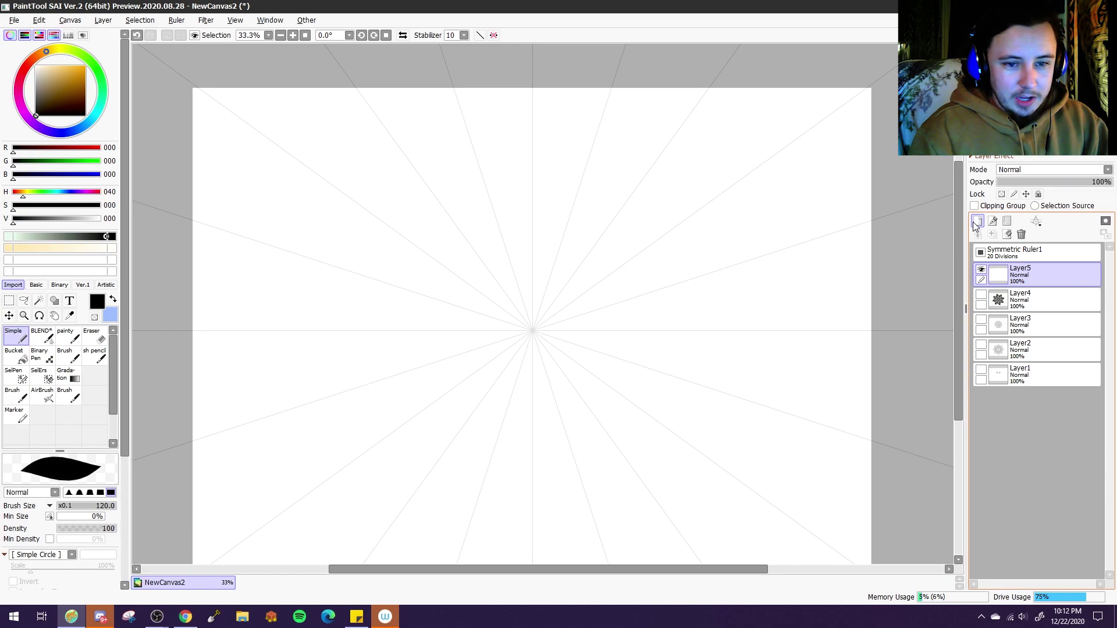
Draw thick wavy black lines radiating from the centre into a 20-way sunburst
left_click(576, 347)
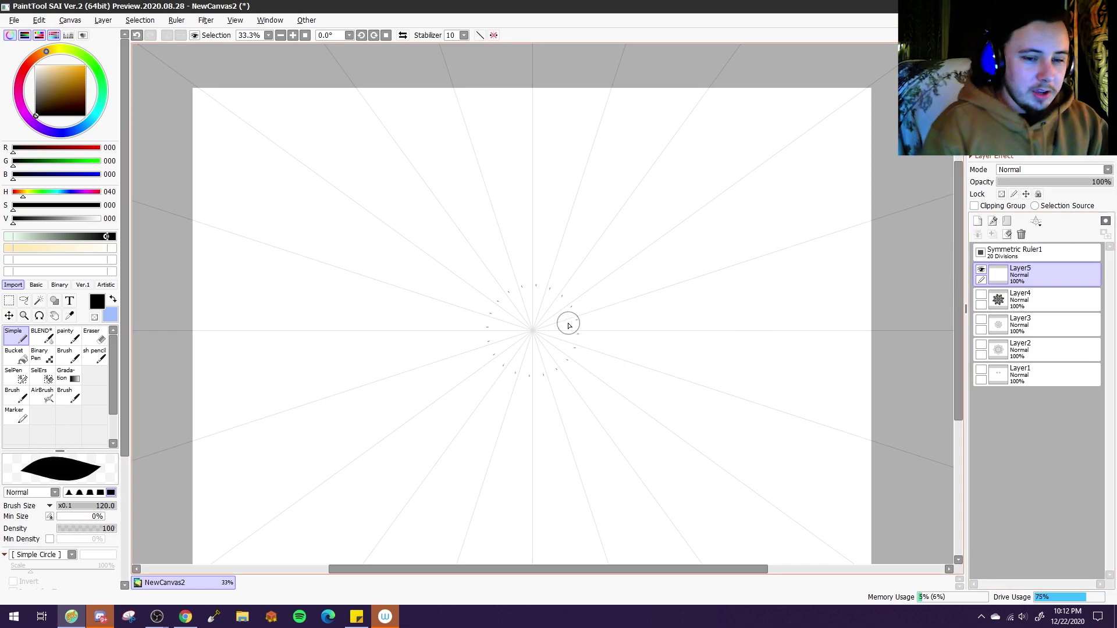
mouse_move(569, 324)
left_mouse_down()
mouse_move(618, 277)
mouse_move(672, 272)
mouse_move(679, 240)
mouse_move(692, 257)
mouse_move(714, 256)
mouse_move(711, 218)
mouse_move(729, 214)
mouse_move(762, 242)
mouse_move(777, 219)
mouse_move(768, 204)
mouse_move(884, 124)
left_mouse_up()
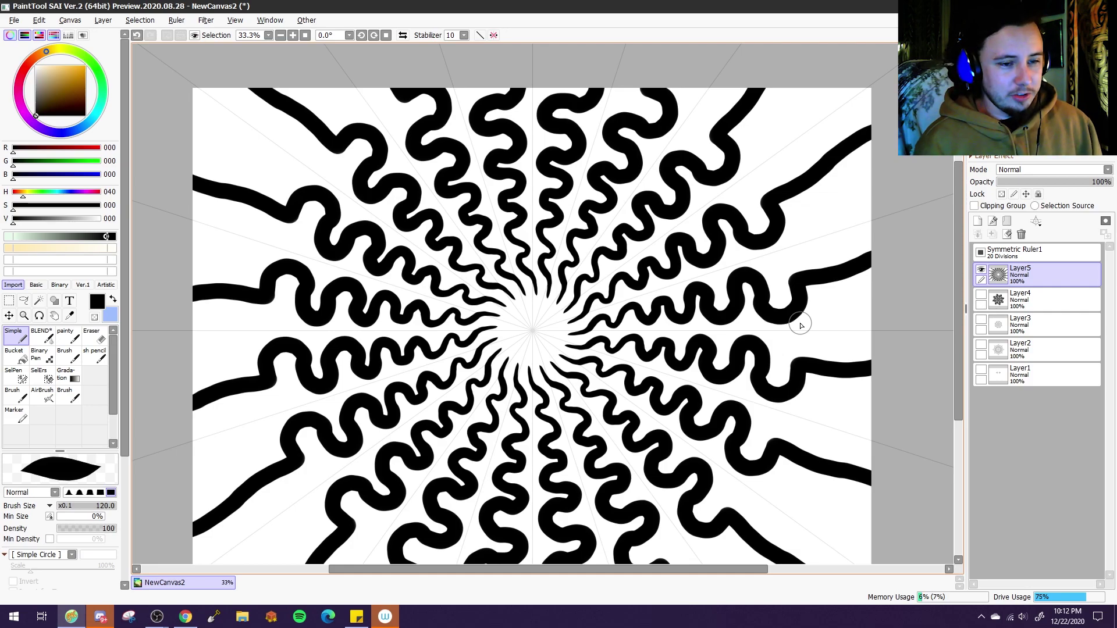
left_click_drag(550, 363, 538, 330)
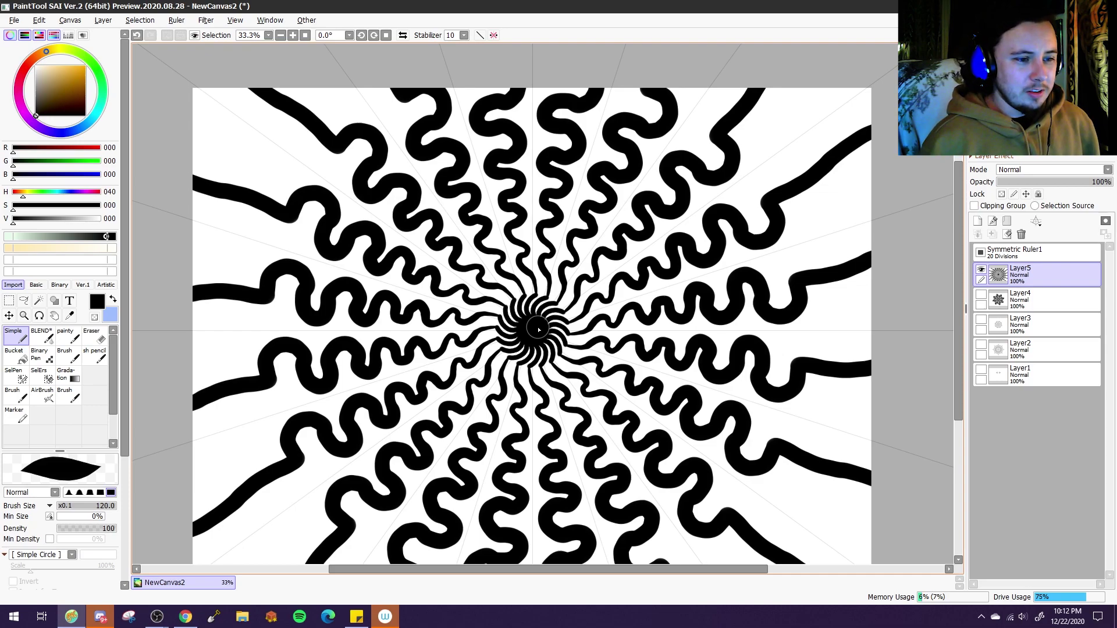
Hide the symmetry ruler and Layer5, add Layer6 and draw a curved zigzag stroke
left_click(980, 252)
left_click(980, 269)
left_click(977, 221)
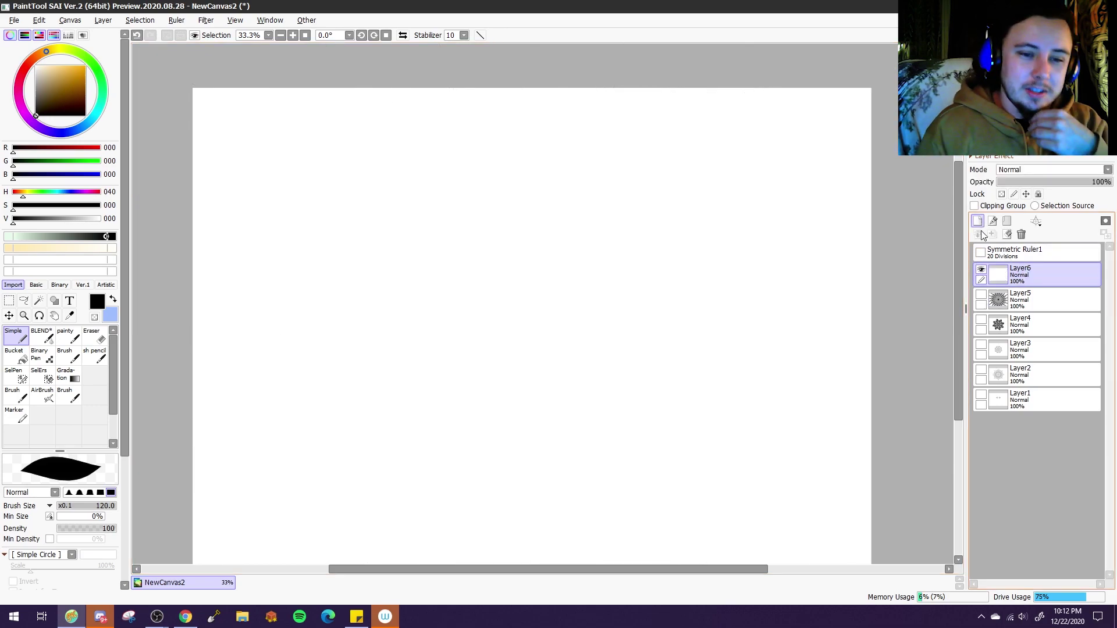
mouse_move(540, 387)
left_mouse_down()
mouse_move(527, 306)
mouse_move(481, 265)
mouse_move(501, 177)
left_mouse_up()
mouse_move(1042, 278)
left_mouse_down()
mouse_move(1017, 272)
mouse_move(978, 221)
left_mouse_up()
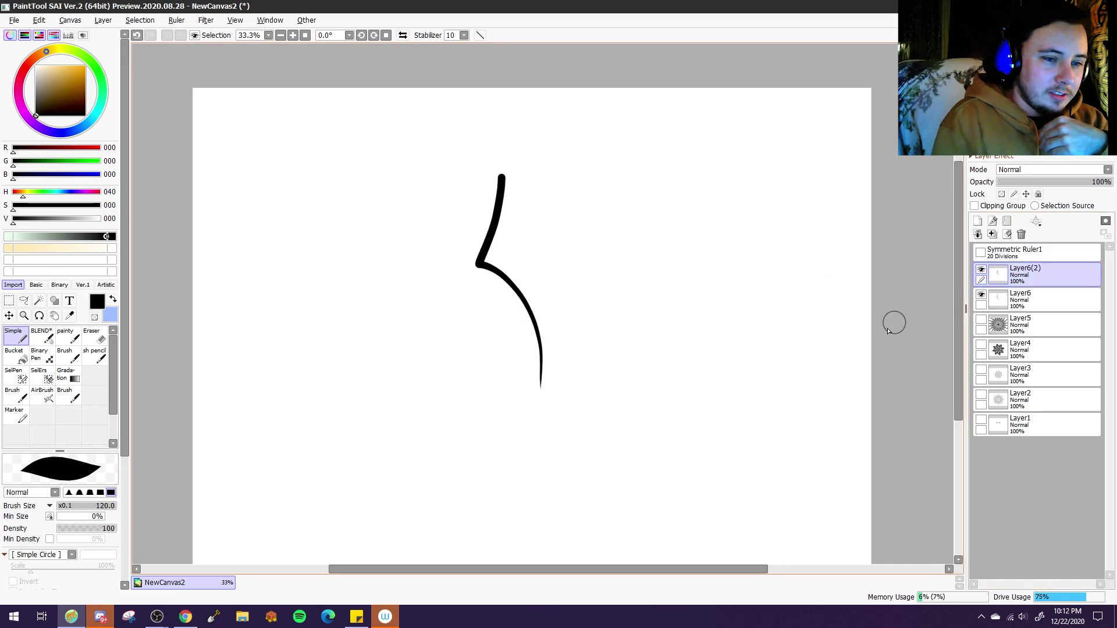
Rotate the duplicate stroke 180 degrees and merge it down into Layer6
scroll(887, 330, "down", 3)
scroll(701, 284, "up", 2)
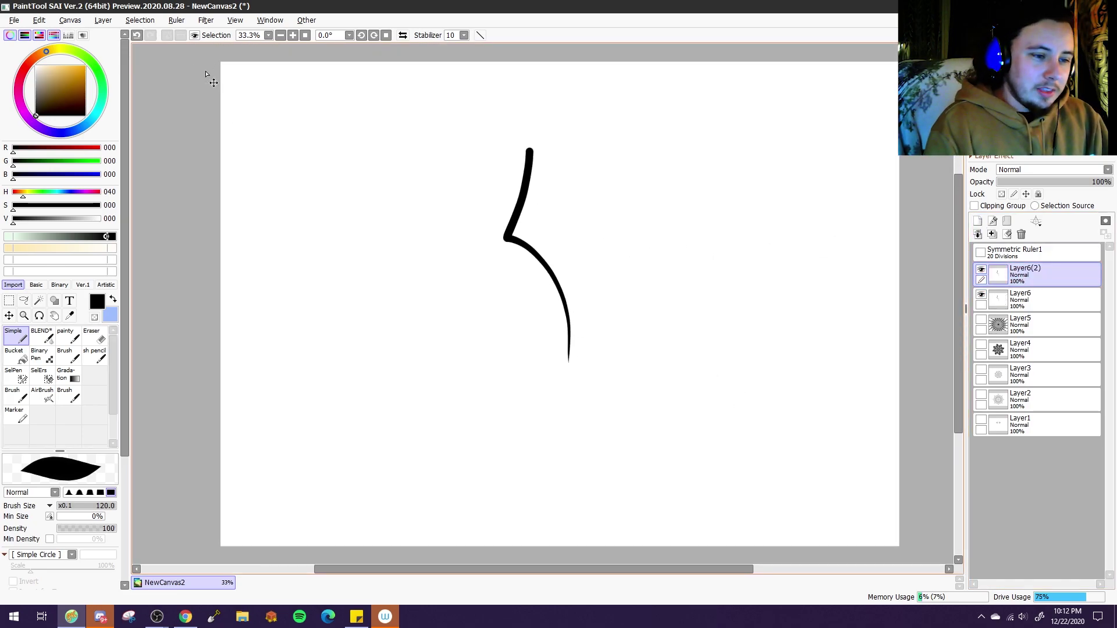
key("ctrl+t")
mouse_move(661, 120)
left_mouse_down()
mouse_move(486, 167)
mouse_move(459, 361)
mouse_move(466, 355)
left_mouse_up()
key("Return")
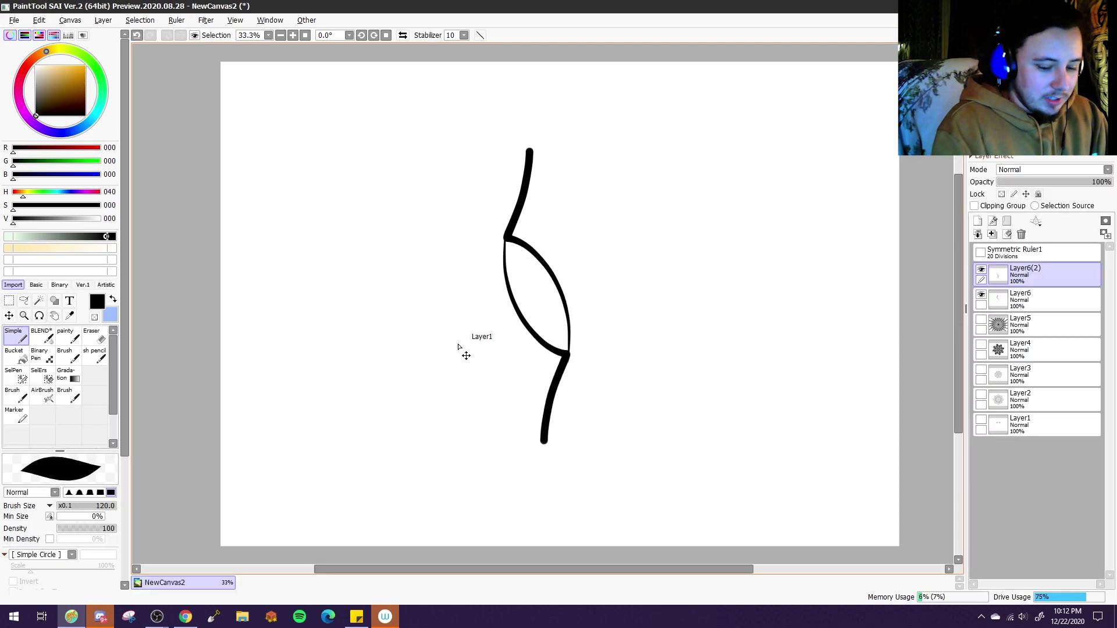
key("ctrl+e")
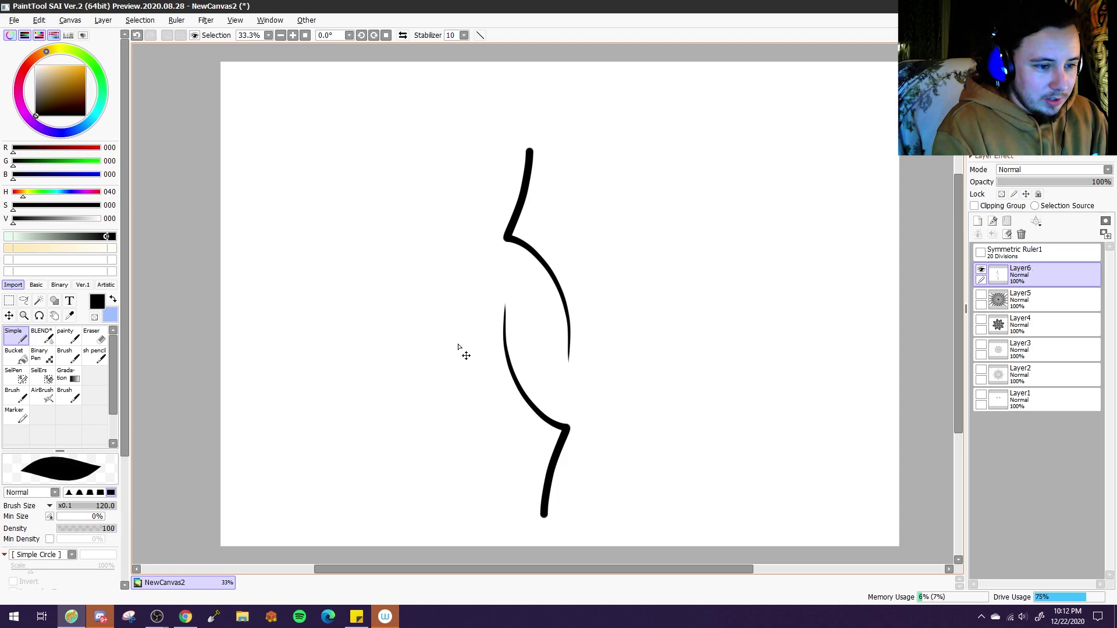
Undo the merge, rotate the copy 90 degrees to horizontal and merge it into Layer6
key("ctrl+t")
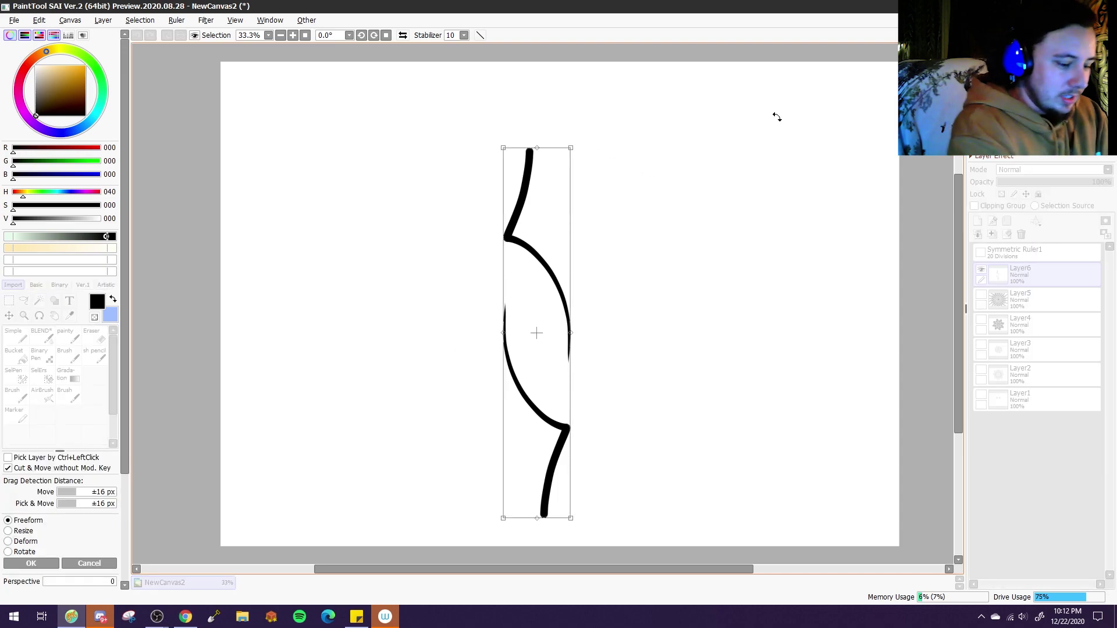
key("Escape")
key("ctrl+z")
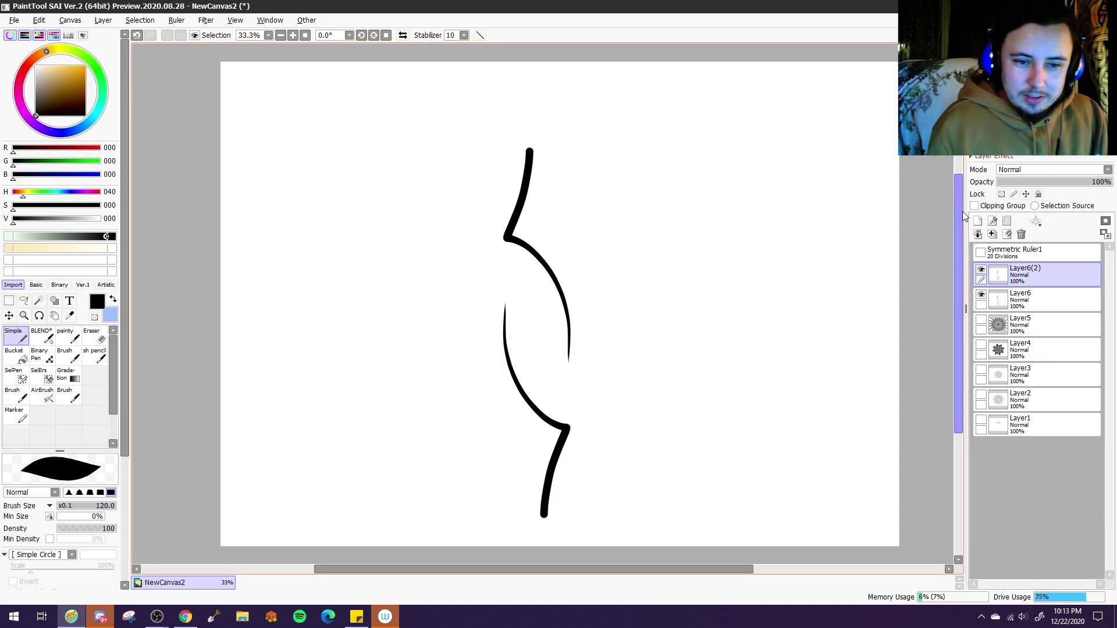
key("ctrl+t")
mouse_move(701, 168)
left_mouse_down()
mouse_move(564, 100)
mouse_move(445, 216)
left_mouse_up()
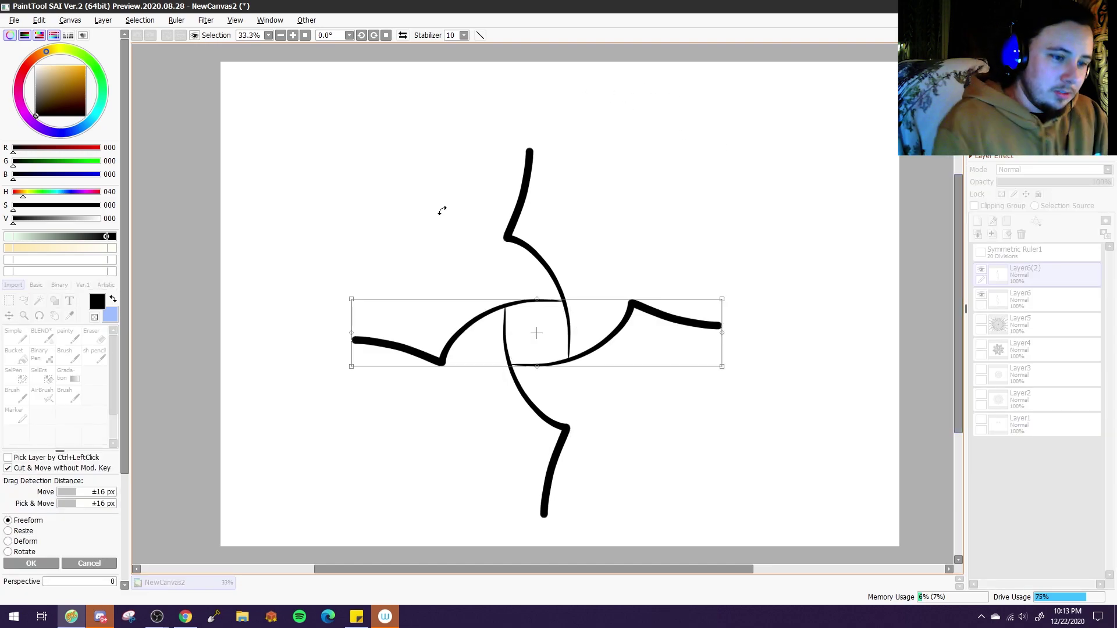
key("Return")
key("ctrl+e")
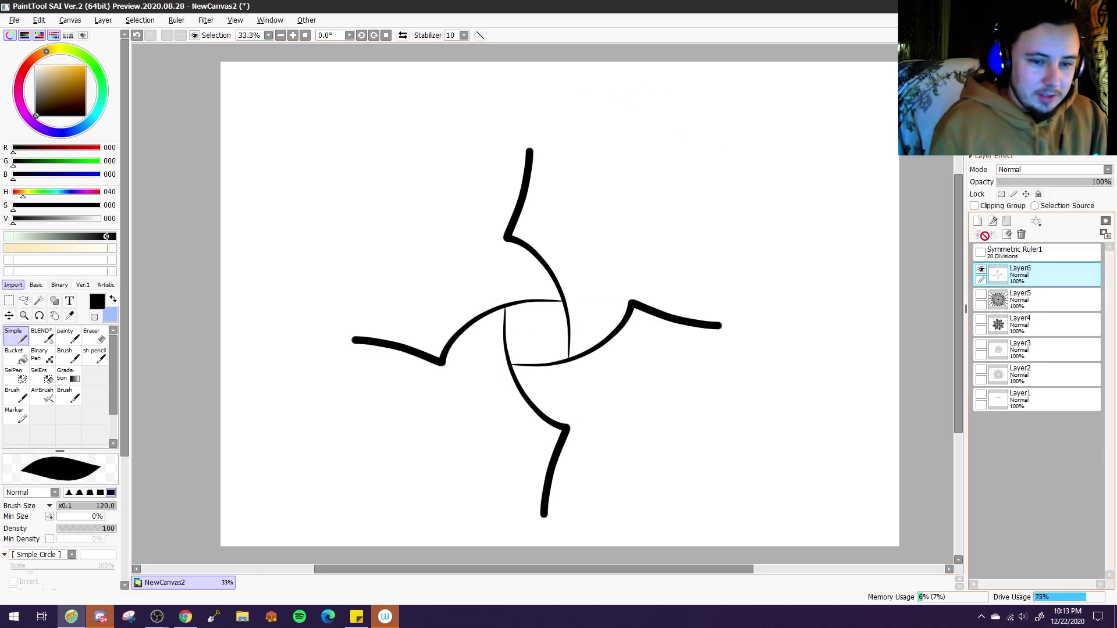
Rotate a copy of the four-armed drawing 45 degrees, then delete that copied layer
key("ctrl+z")
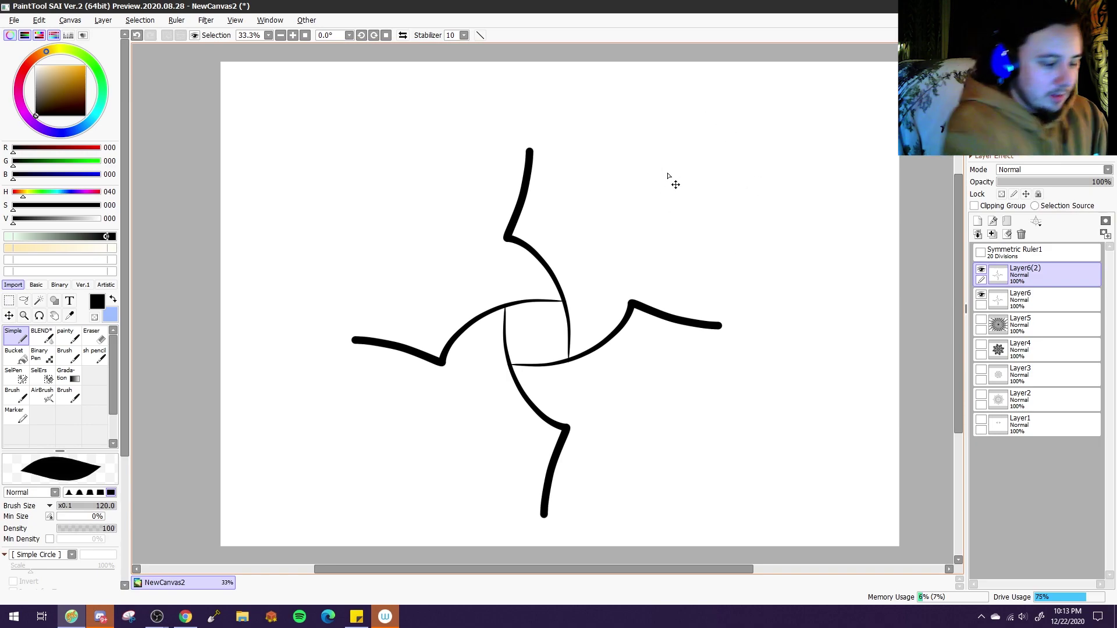
key("ctrl+t")
left_click_drag(791, 131, 741, 125)
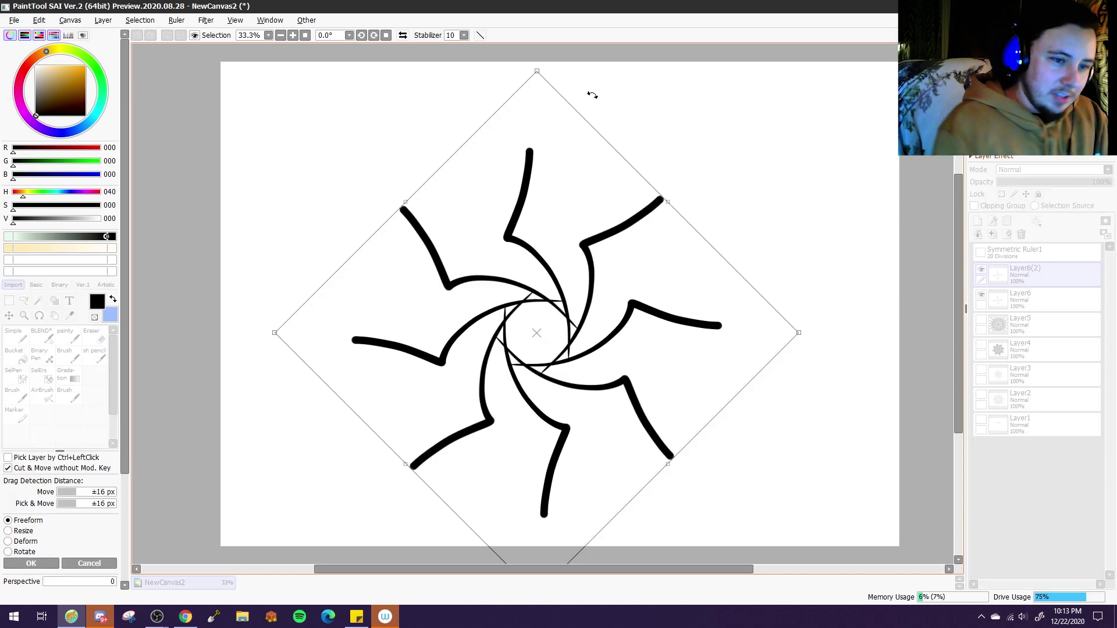
key("Return")
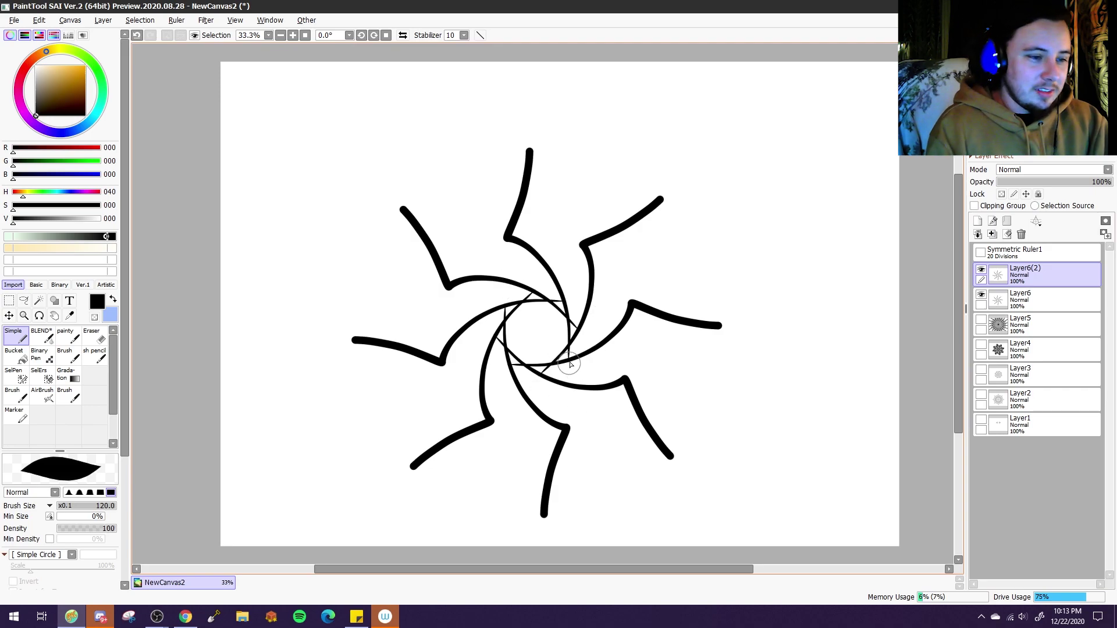
left_click(1021, 234)
Delete the remaining pinwheel layer and show Symmetric Ruler1 with Division set to 7
left_click(1021, 234)
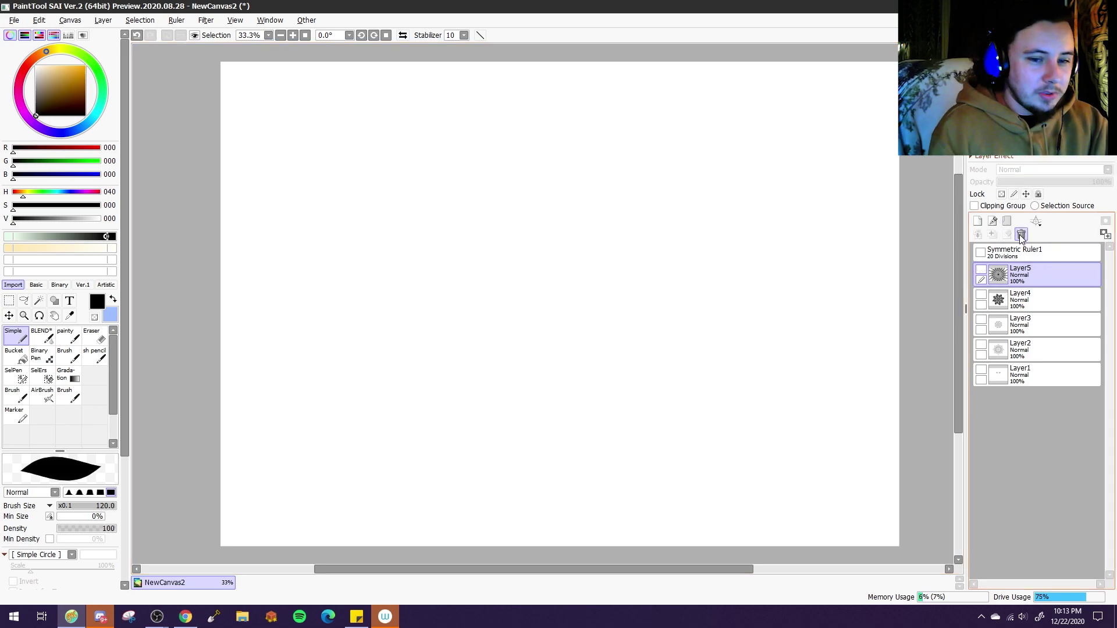
left_click(980, 253)
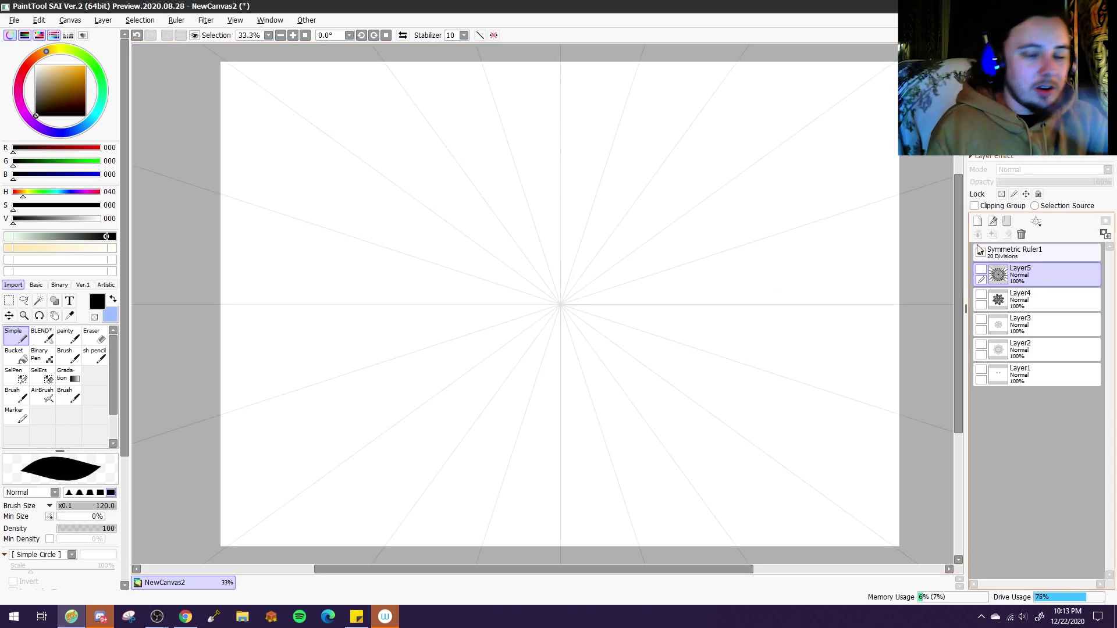
double_click(1021, 252)
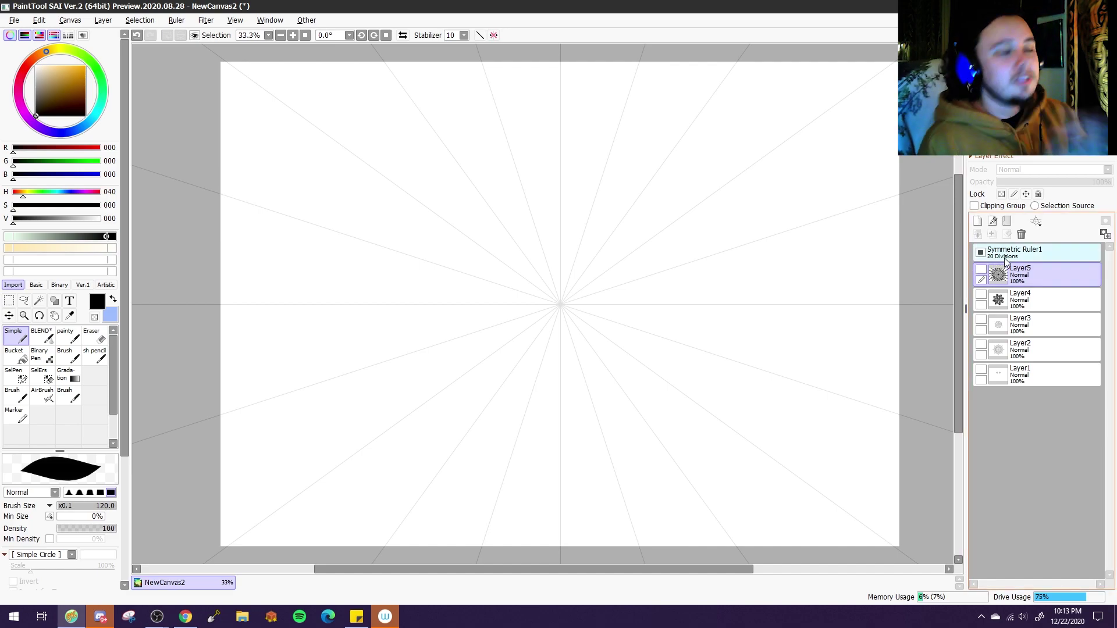
key("Tab")
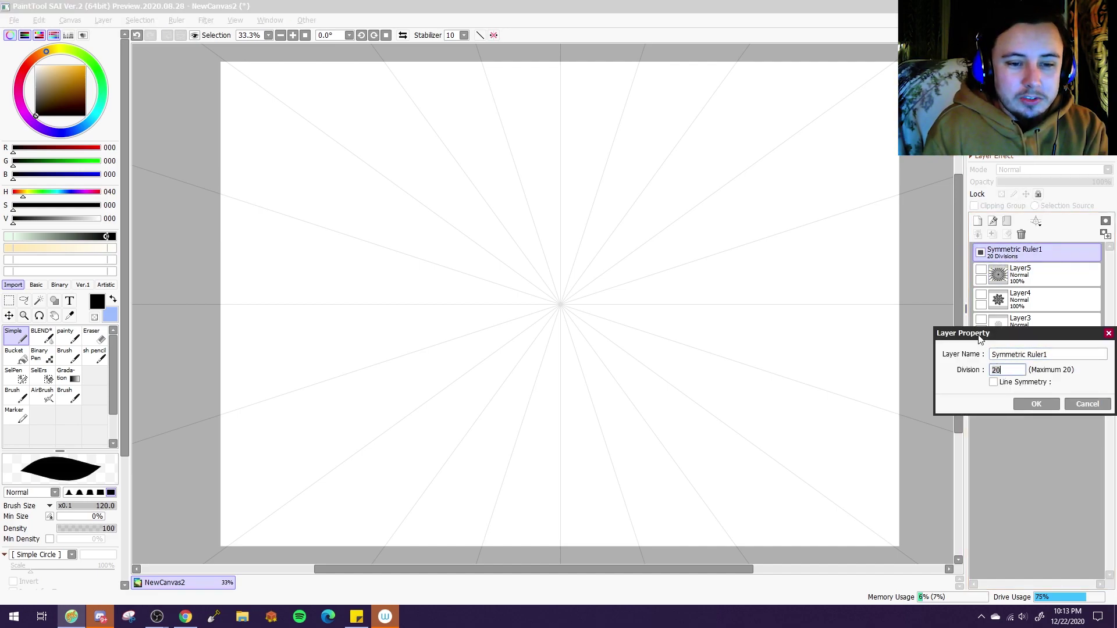
type("7")
left_click(1027, 403)
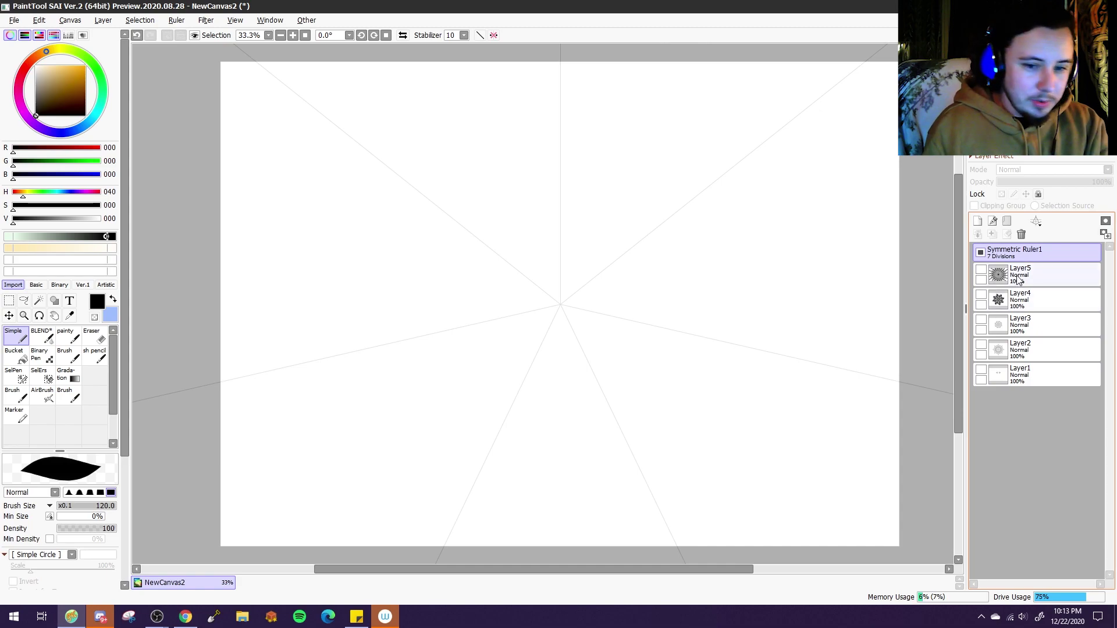
On a new layer above Layer5, draw sevenfold curling arms and diamond shapes
left_click(1014, 275)
left_click(978, 223)
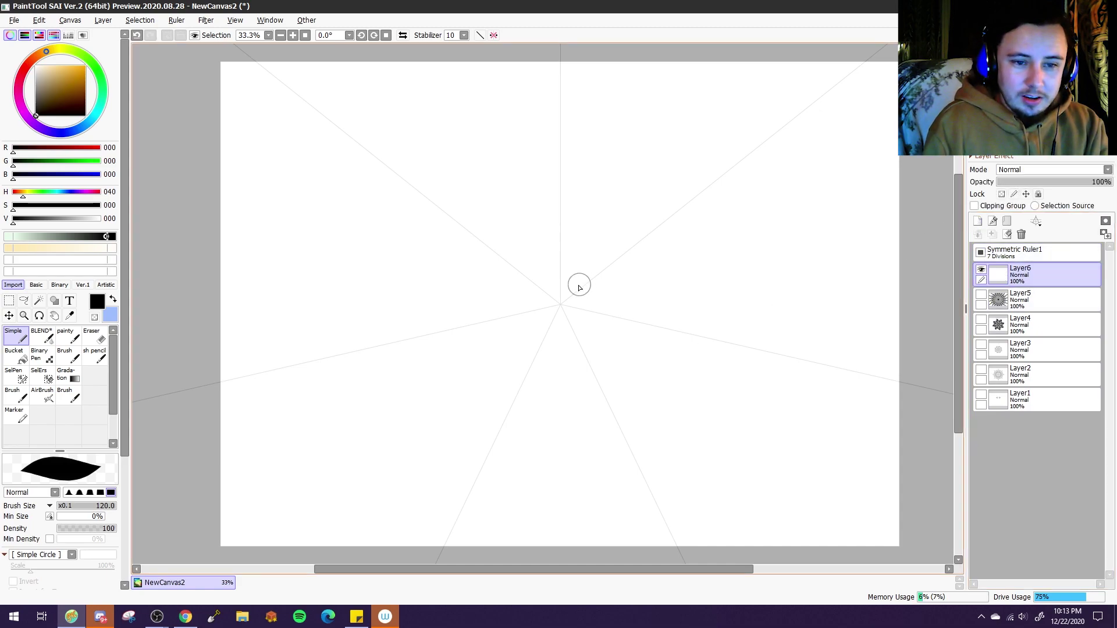
mouse_move(578, 286)
left_mouse_down()
mouse_move(591, 254)
mouse_move(577, 240)
mouse_move(584, 223)
mouse_move(638, 209)
mouse_move(668, 167)
mouse_move(640, 181)
mouse_move(645, 149)
mouse_move(739, 144)
mouse_move(759, 101)
mouse_move(740, 116)
left_mouse_up()
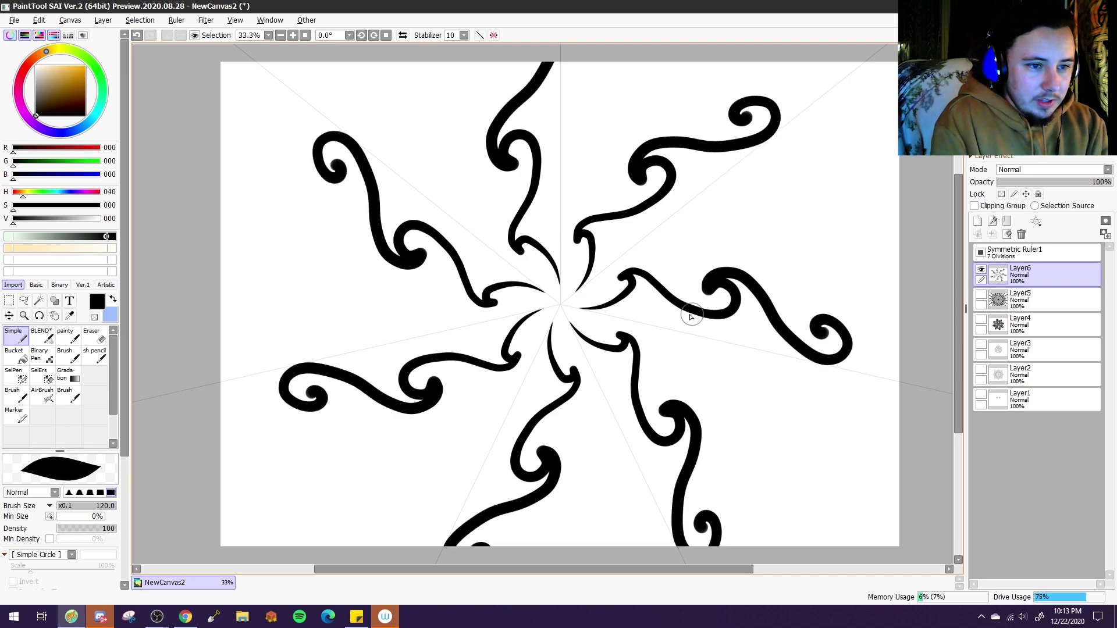
mouse_move(613, 261)
left_mouse_down()
mouse_move(615, 232)
mouse_move(651, 236)
mouse_move(604, 279)
left_mouse_up()
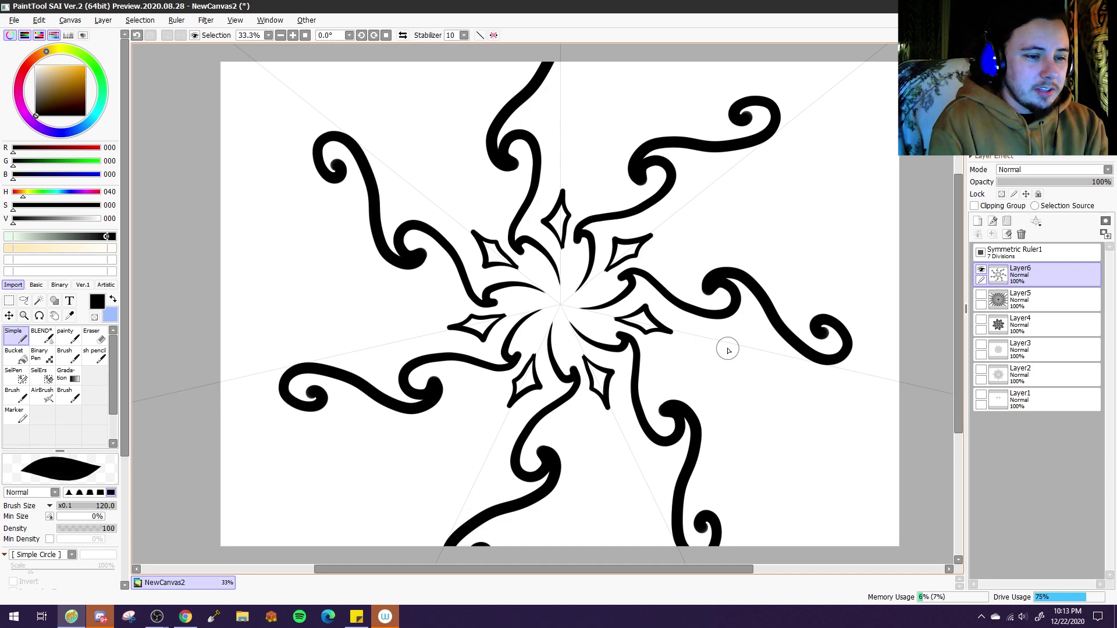